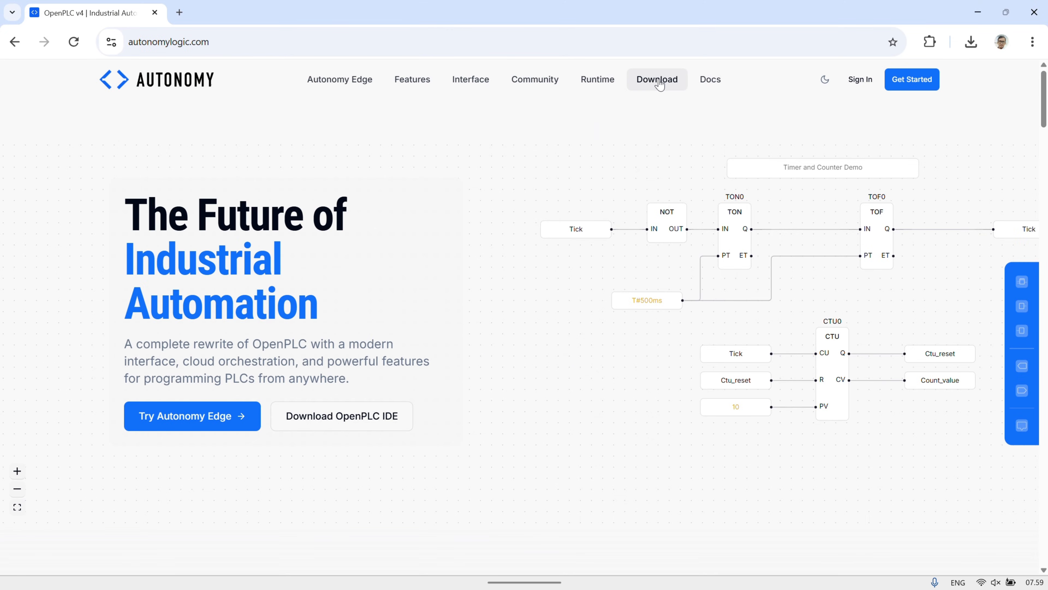
Open the OpenPLC Editor download page, look through the platform options and download the Windows x64 version
click(660, 82)
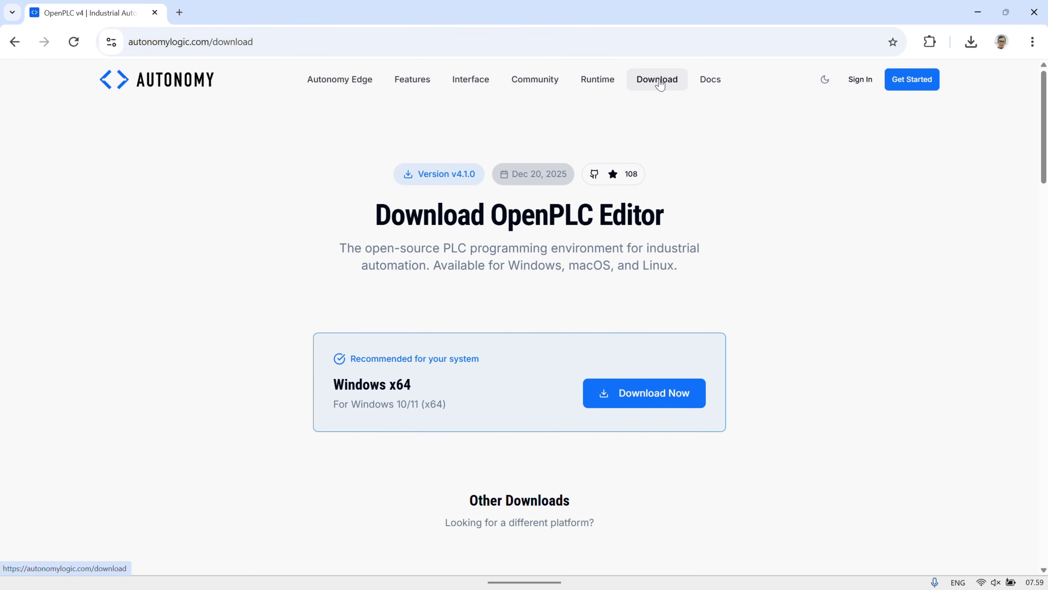
scroll(768, 250, down, 3)
scroll(767, 250, down, 5)
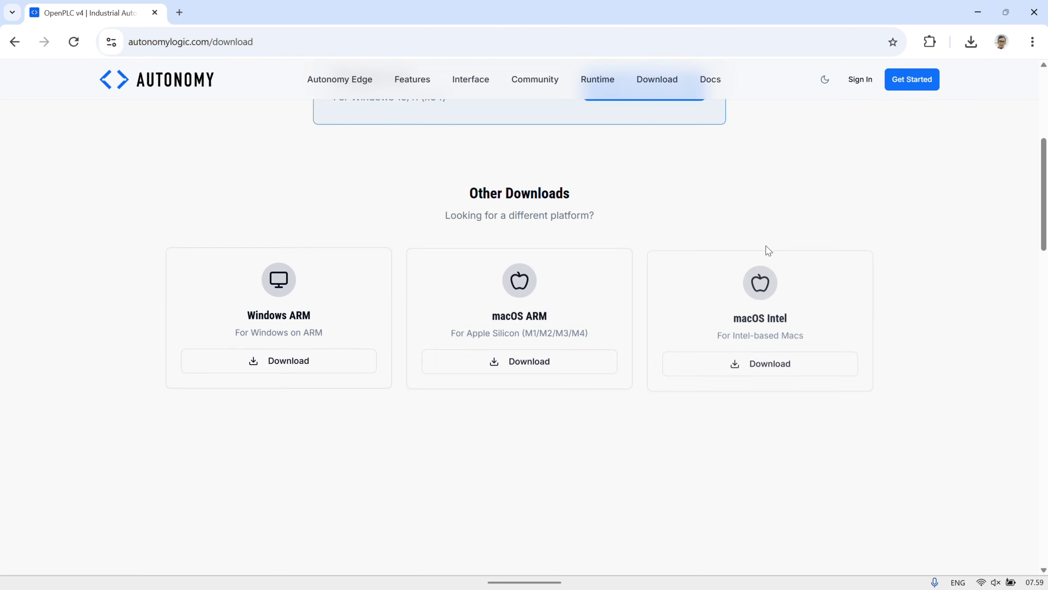
scroll(673, 405, down, 2)
scroll(673, 405, down, 8)
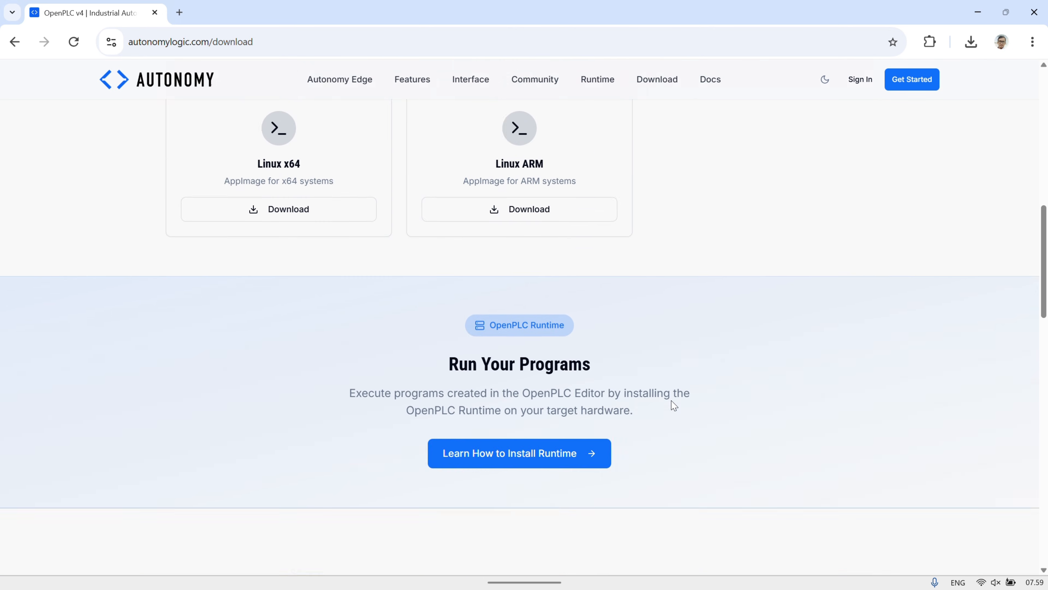
scroll(674, 405, down, 1)
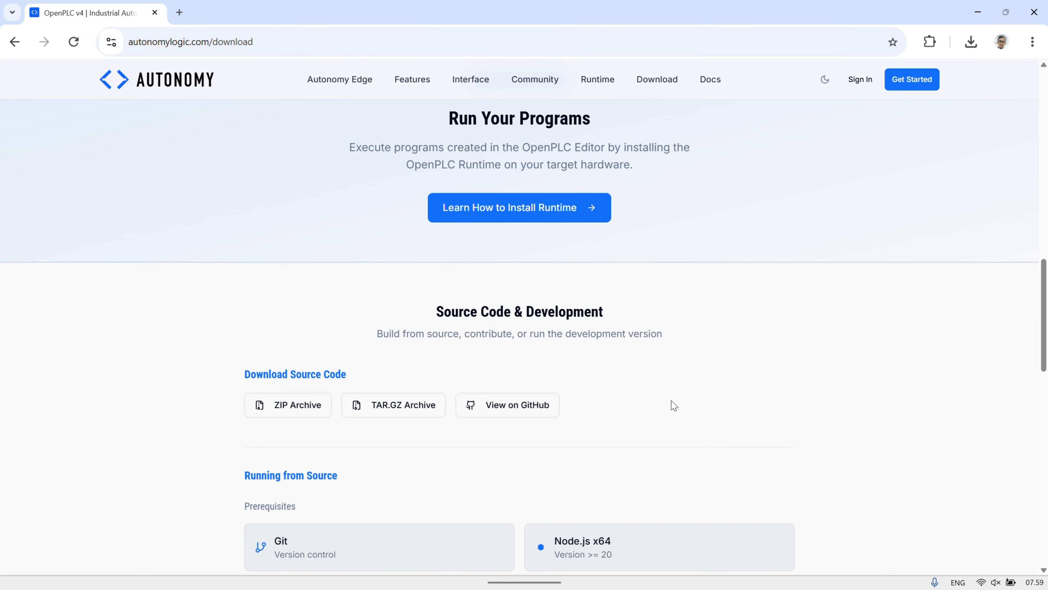
scroll(673, 405, up, 1)
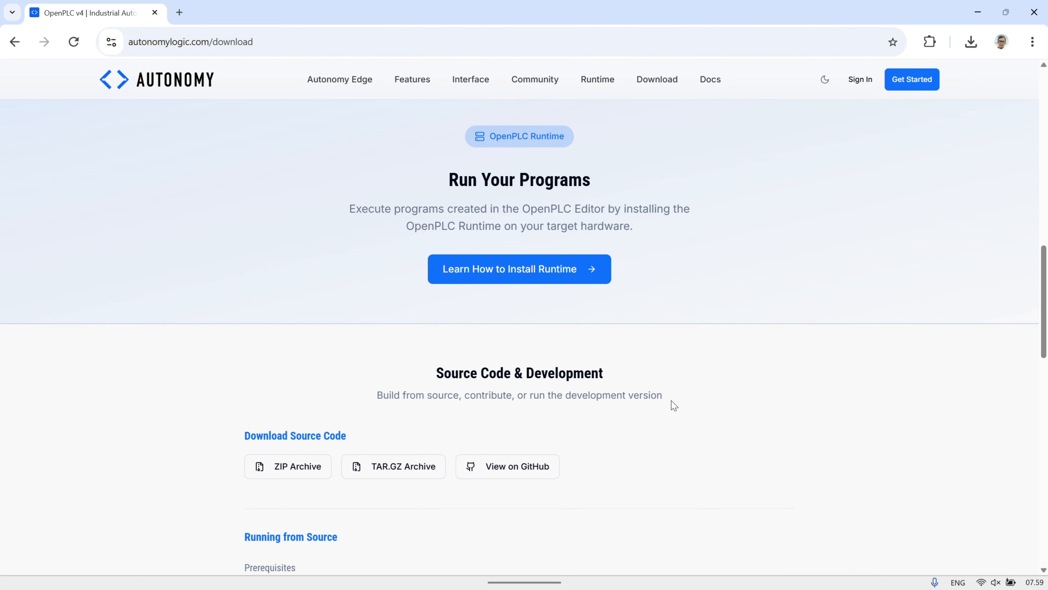
scroll(673, 405, up, 12)
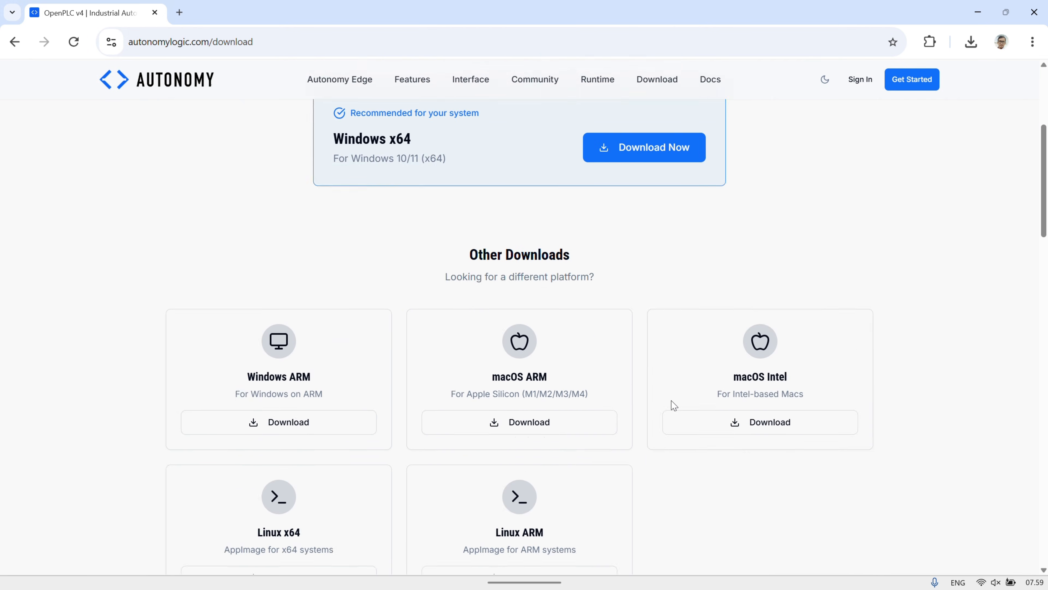
scroll(673, 405, up, 1)
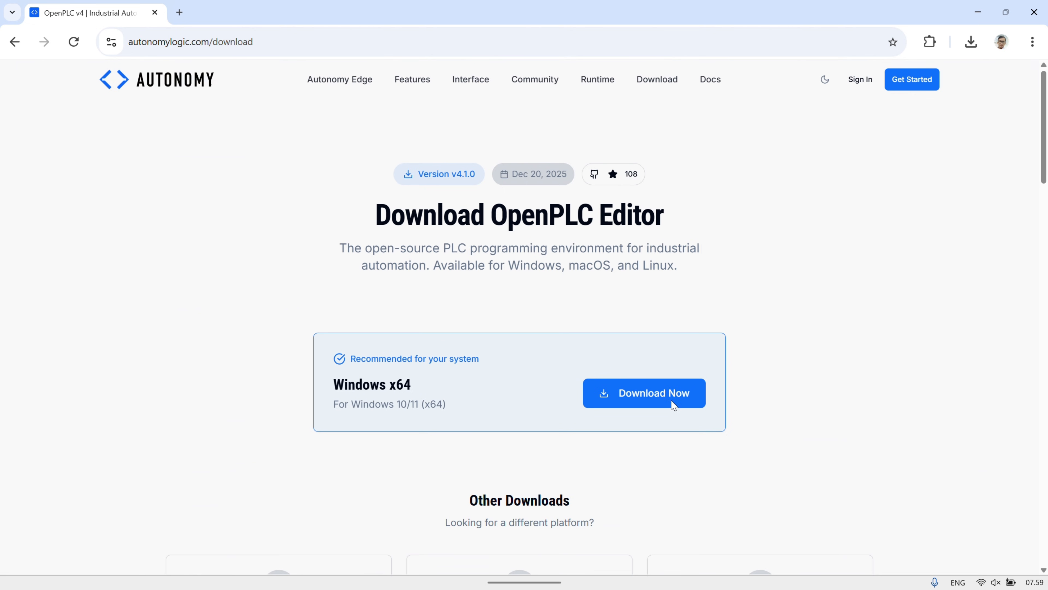
click(653, 394)
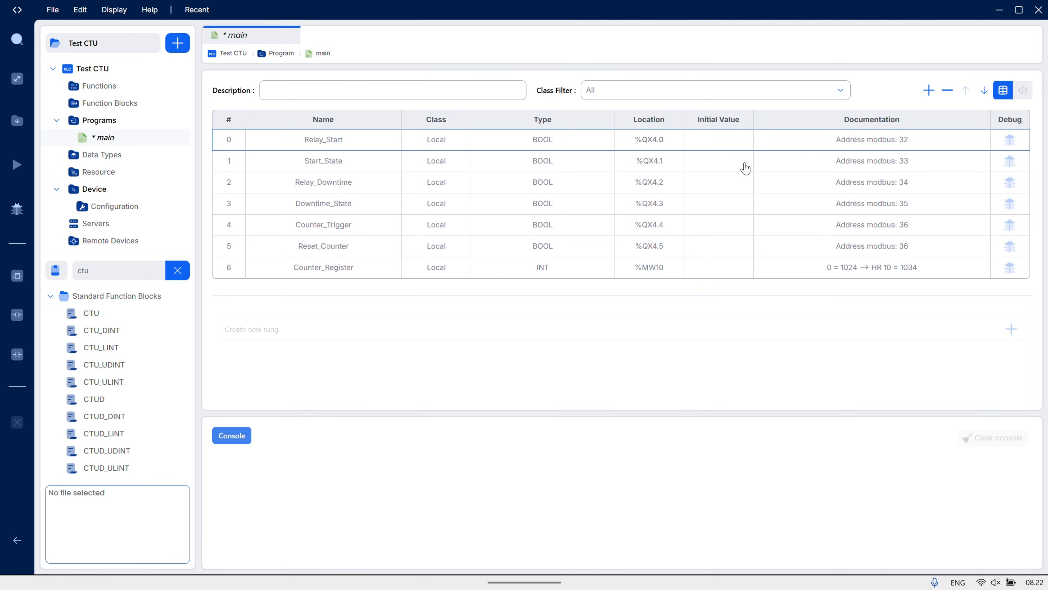
In OpenPLC Editor, examine the main program's variables from Start_State to Counter_Register, including their types, locations and Modbus addresses
click(745, 168)
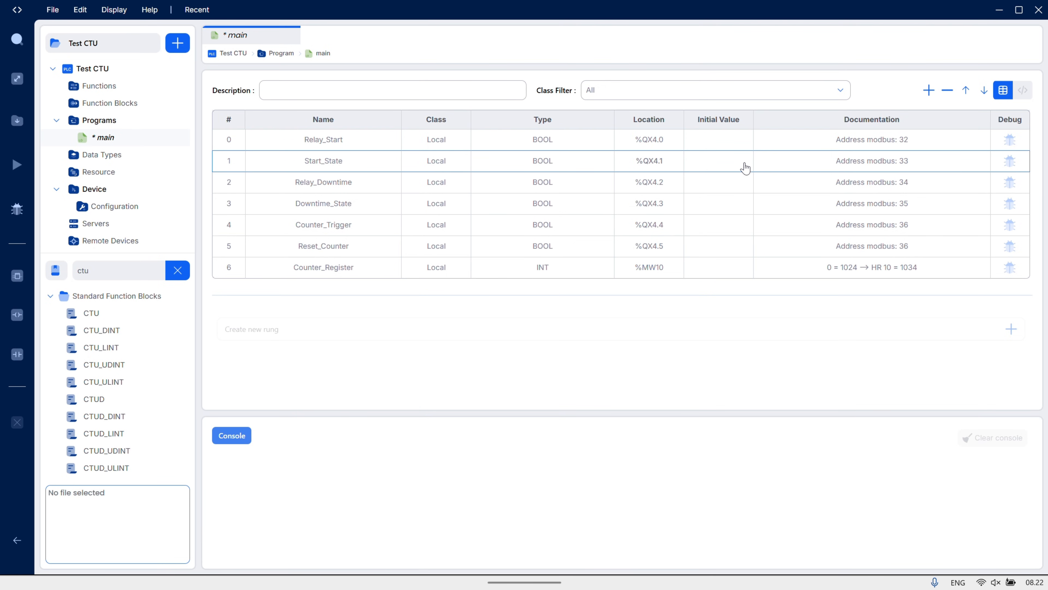
click(739, 186)
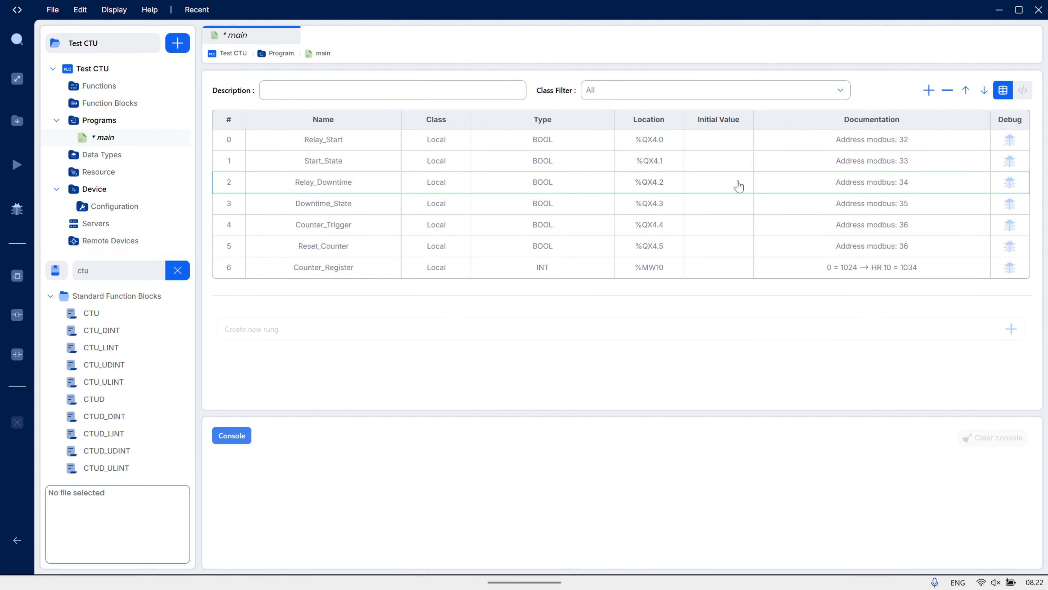
click(736, 211)
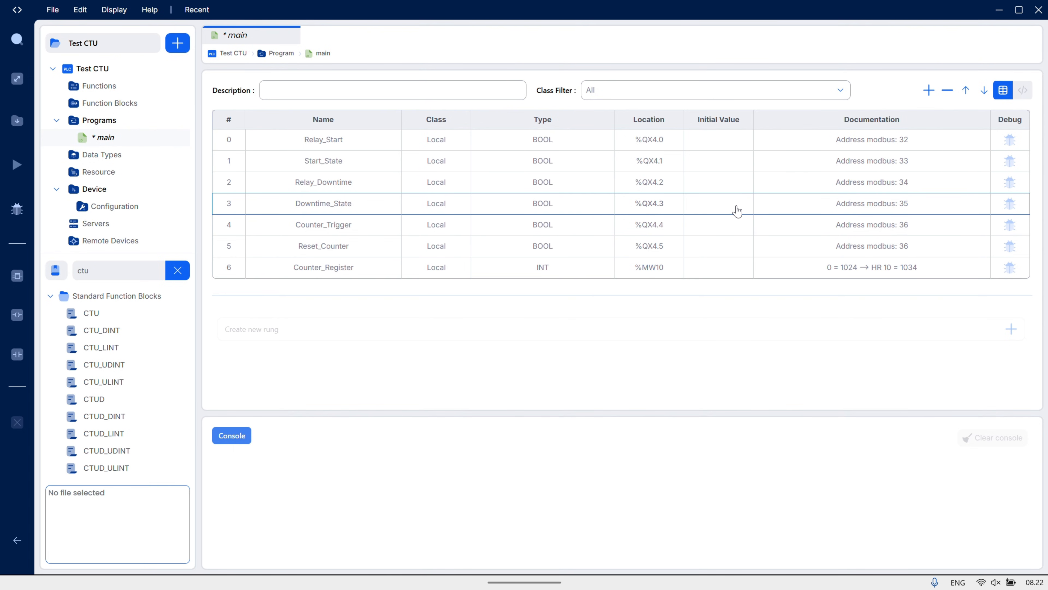
click(734, 230)
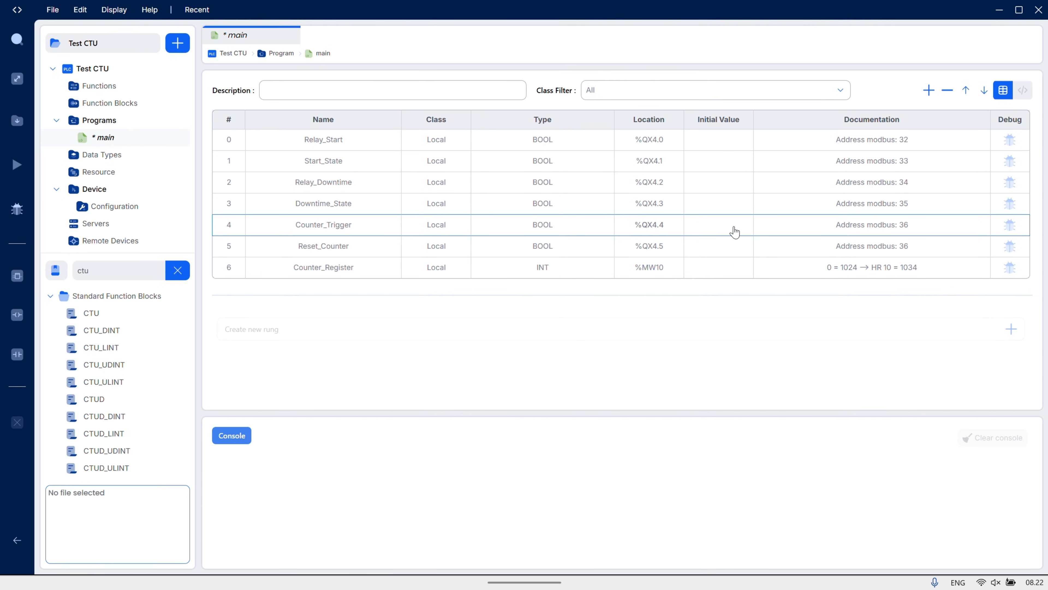
click(737, 248)
click(742, 273)
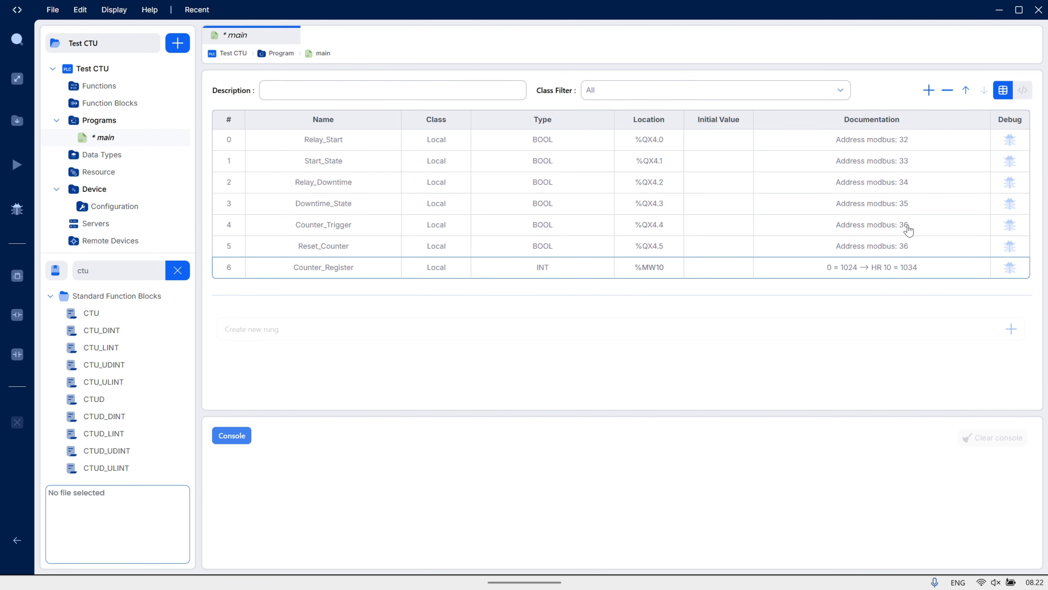
Create the first rung in the main program and place a contact on it assigned to Relay_Start
click(1012, 331)
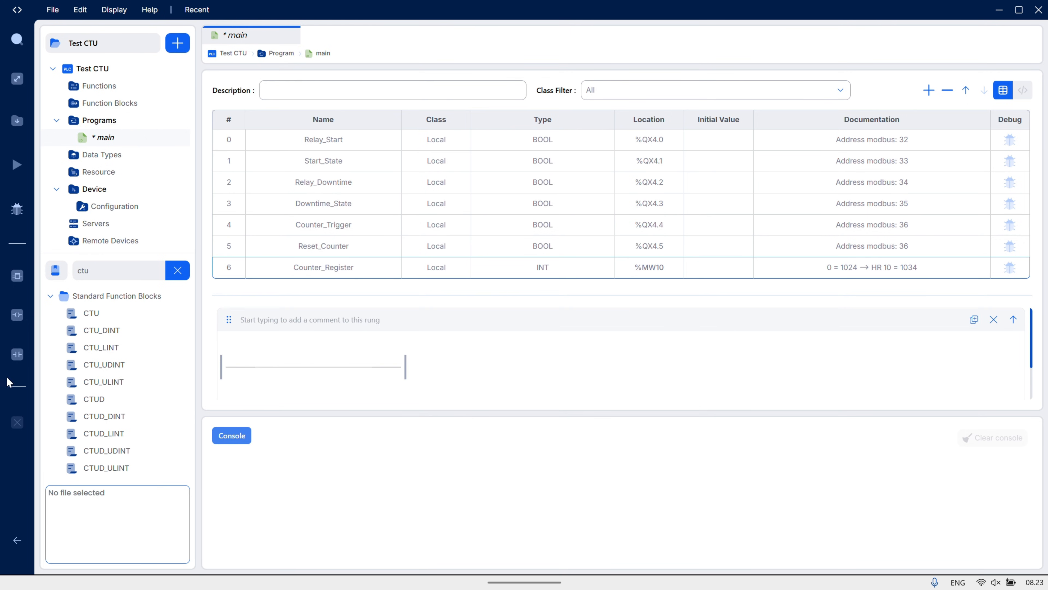
drag(15, 363, 241, 374)
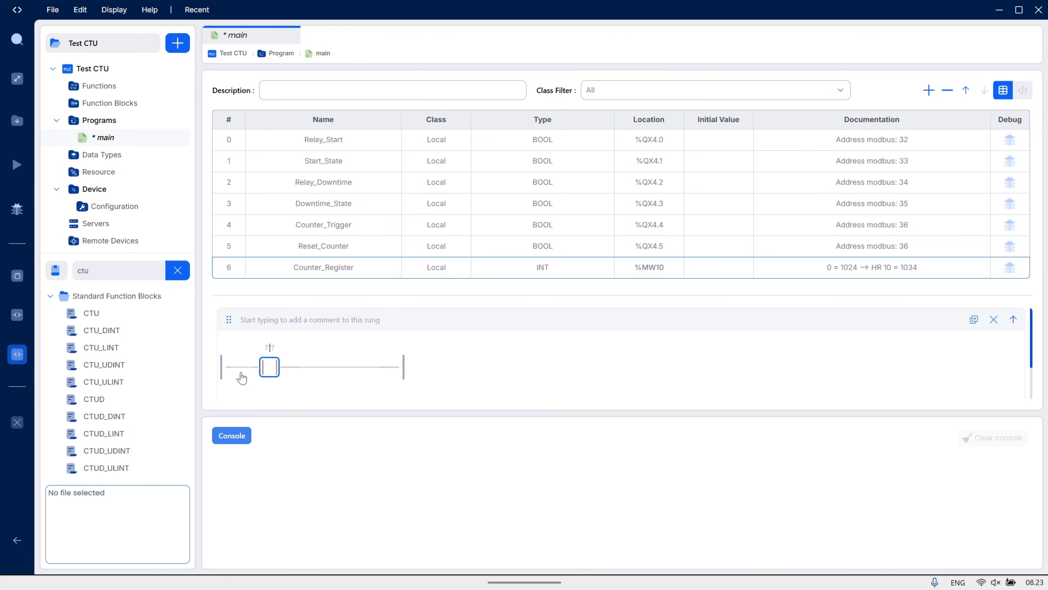
click(269, 358)
text(st)
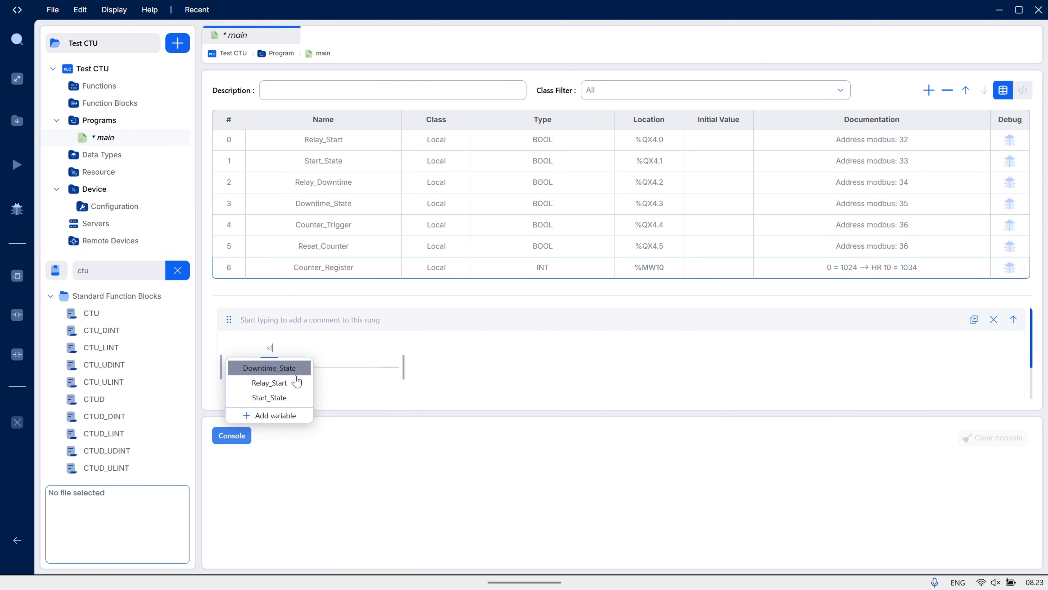
click(290, 388)
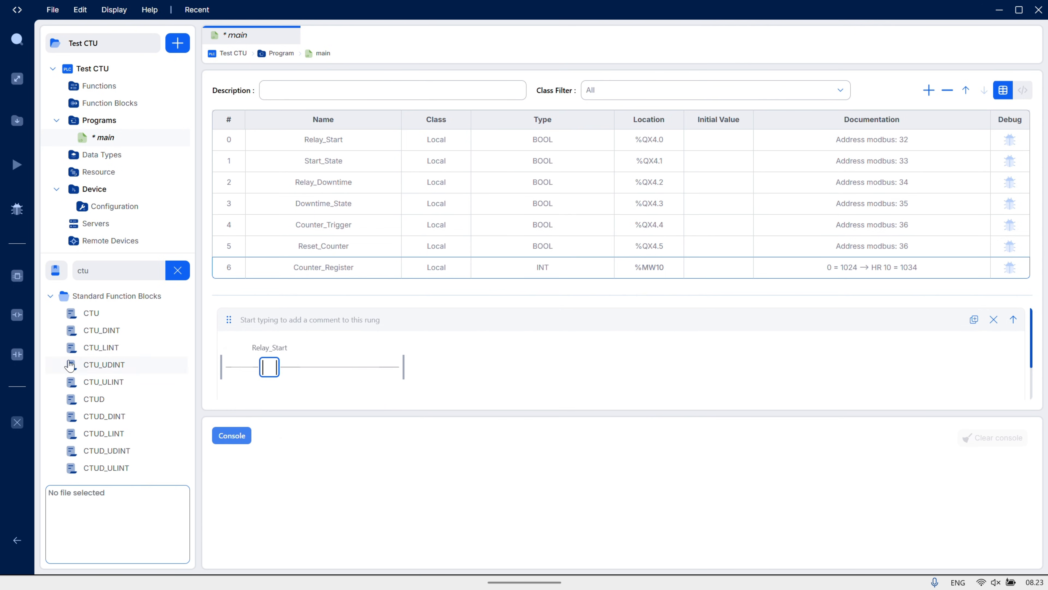
Add a coil after the Relay_Start contact and assign it to Start_State
drag(22, 323, 368, 373)
text(s)
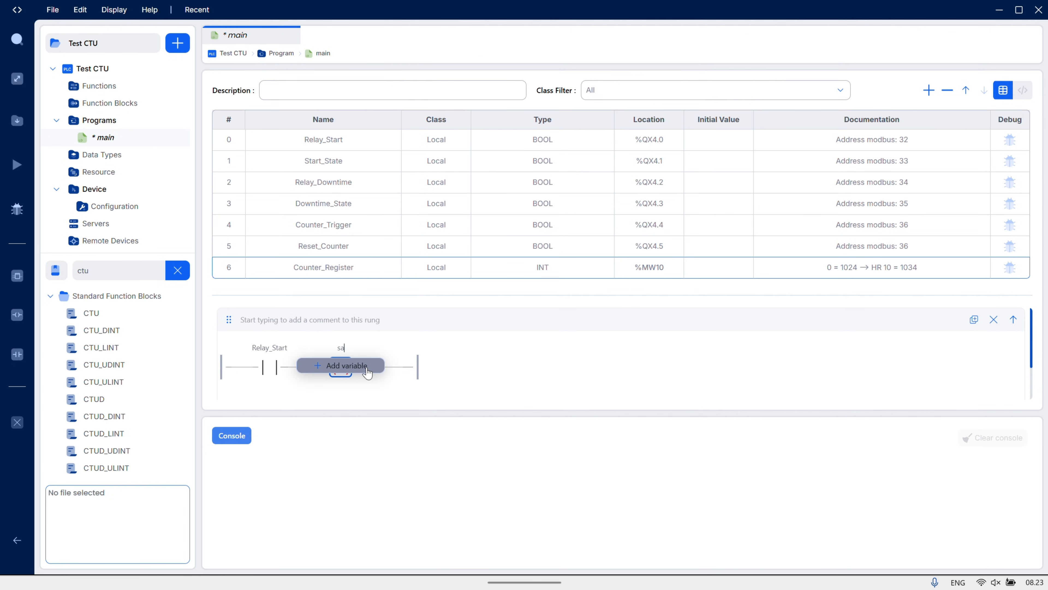
text(t)
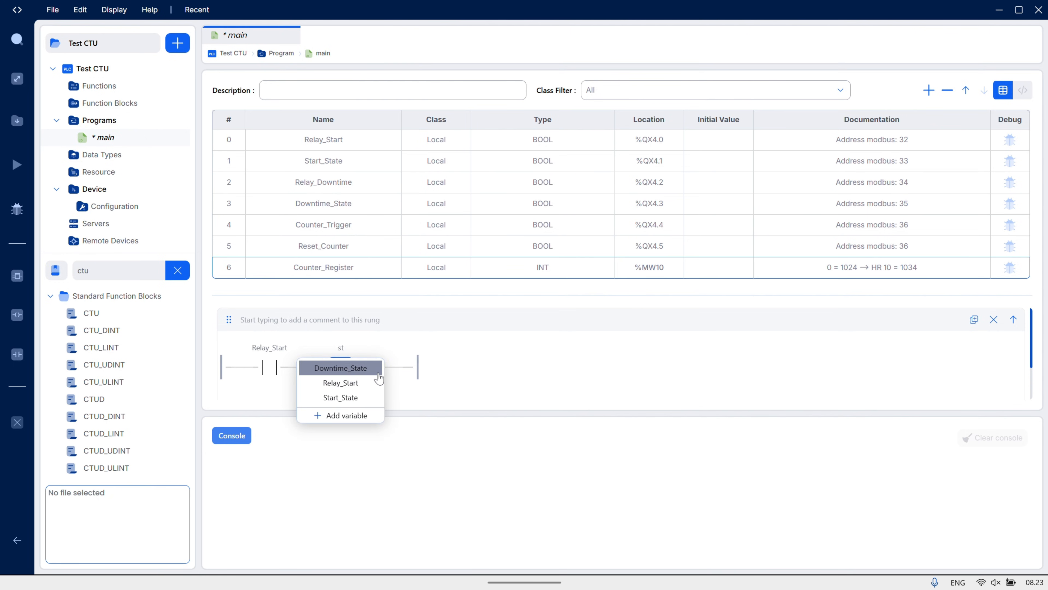
click(360, 398)
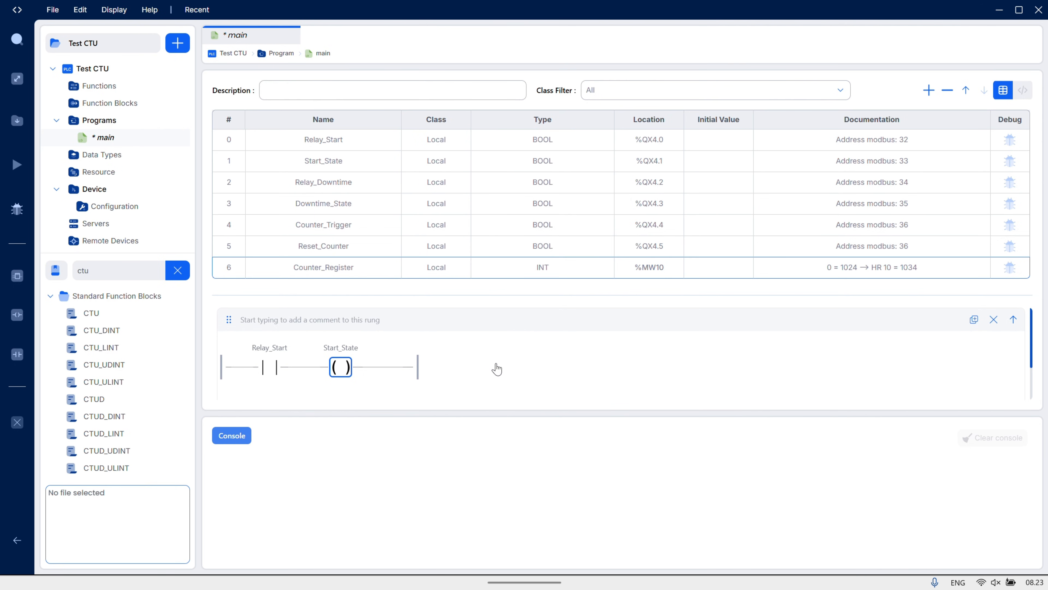
Create a second rung with a contact assigned to Relay_Downtime followed by a coil assigned to Downtime_State
scroll(881, 350, down, 1)
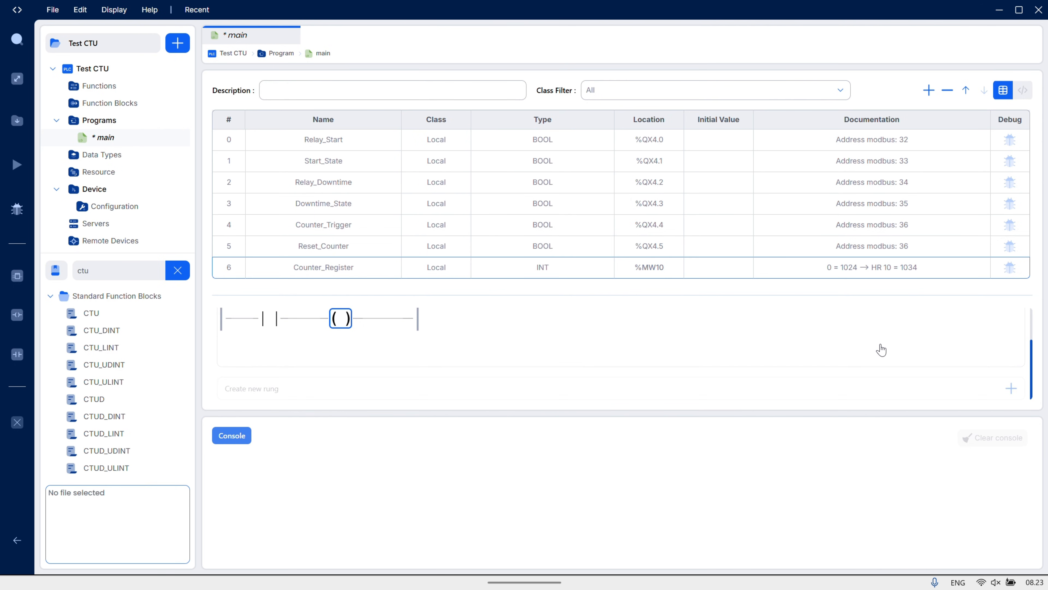
click(1012, 388)
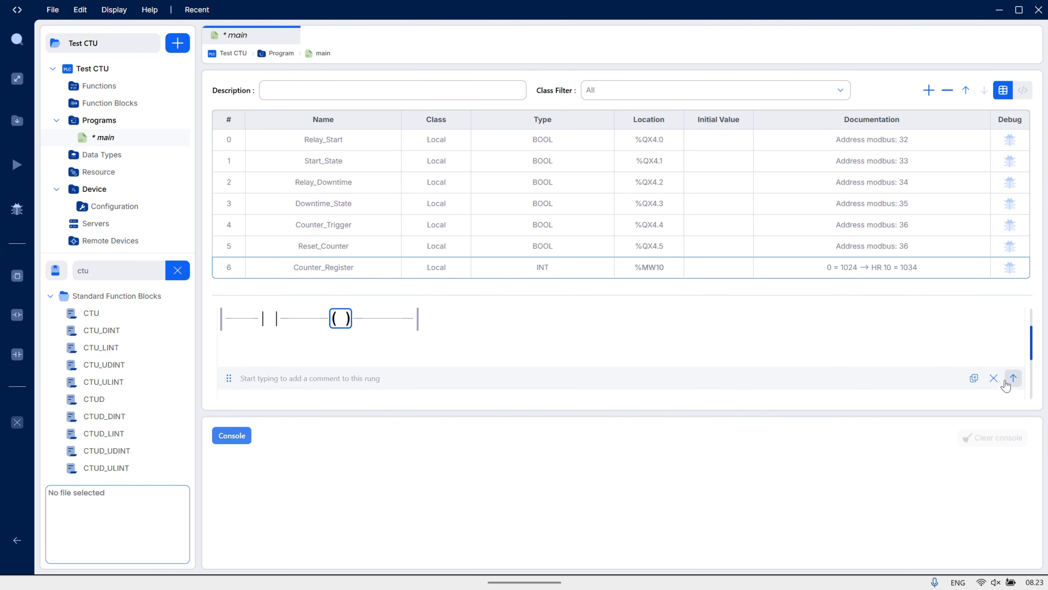
scroll(306, 362, down, 1)
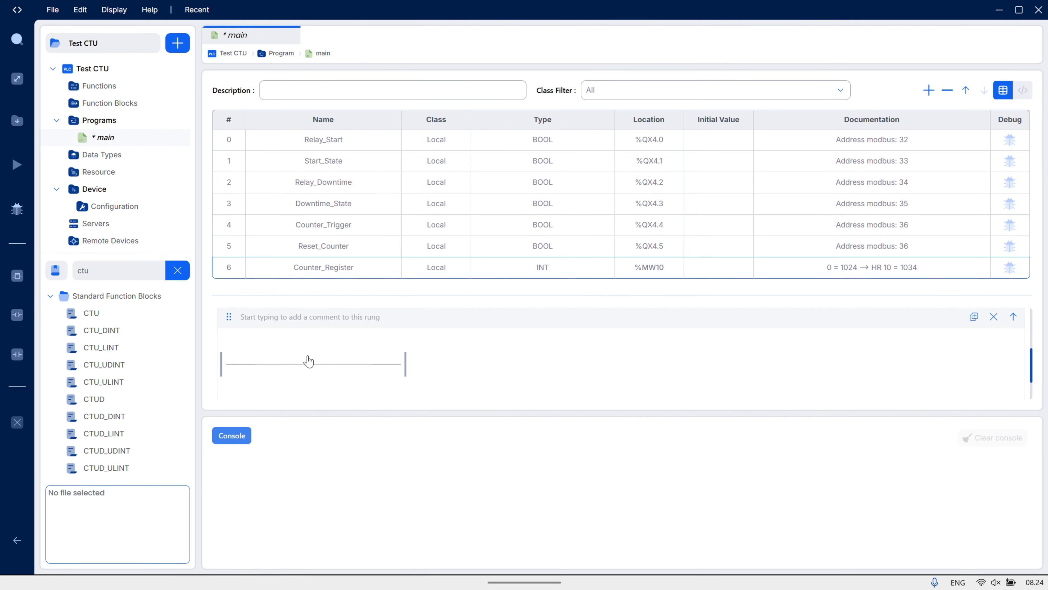
drag(21, 356, 243, 370)
text(d)
click(289, 381)
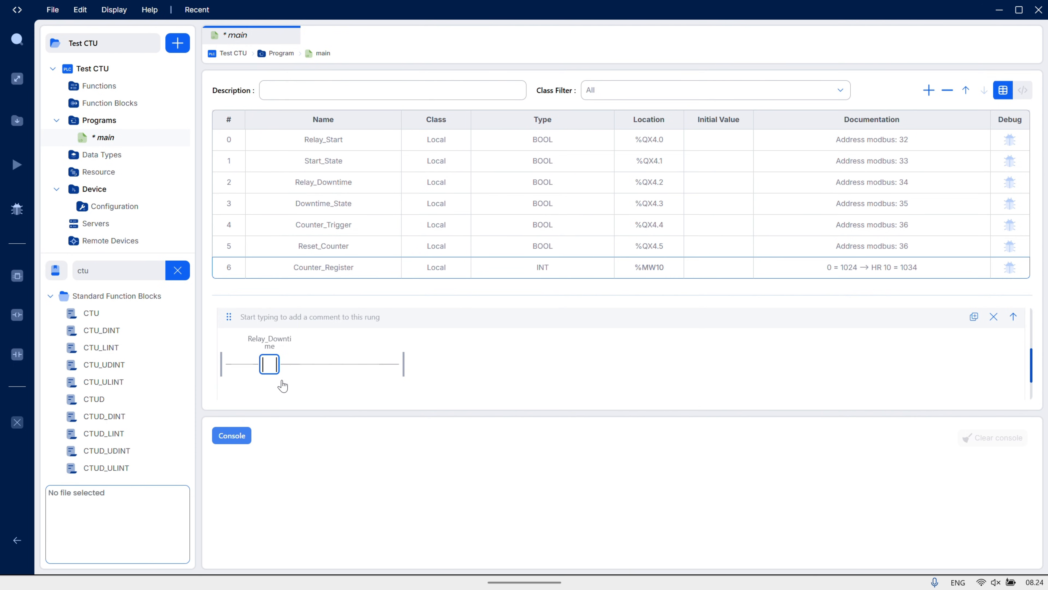
drag(16, 315, 385, 367)
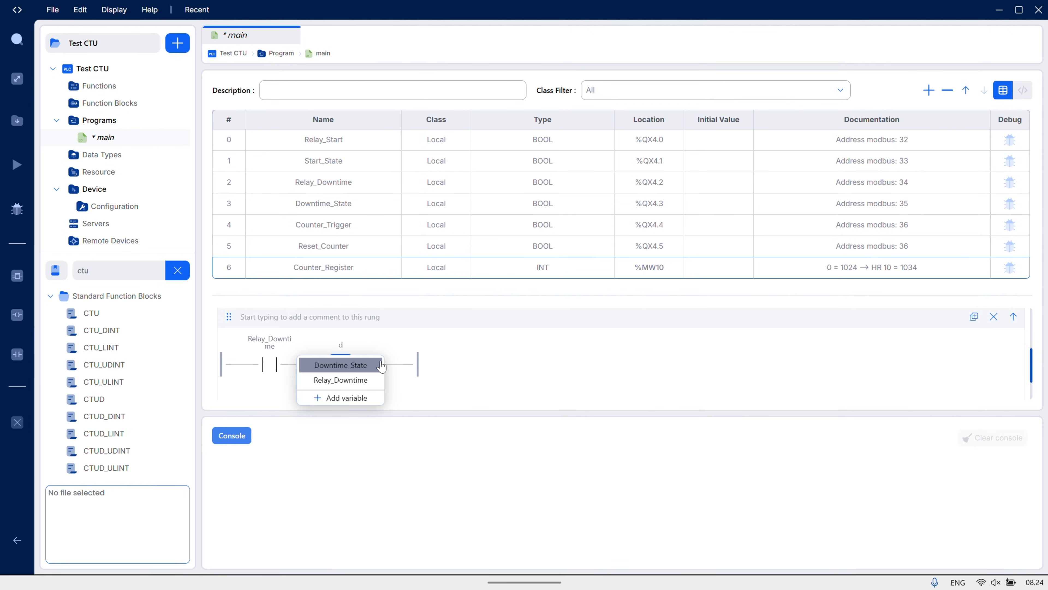
click(366, 366)
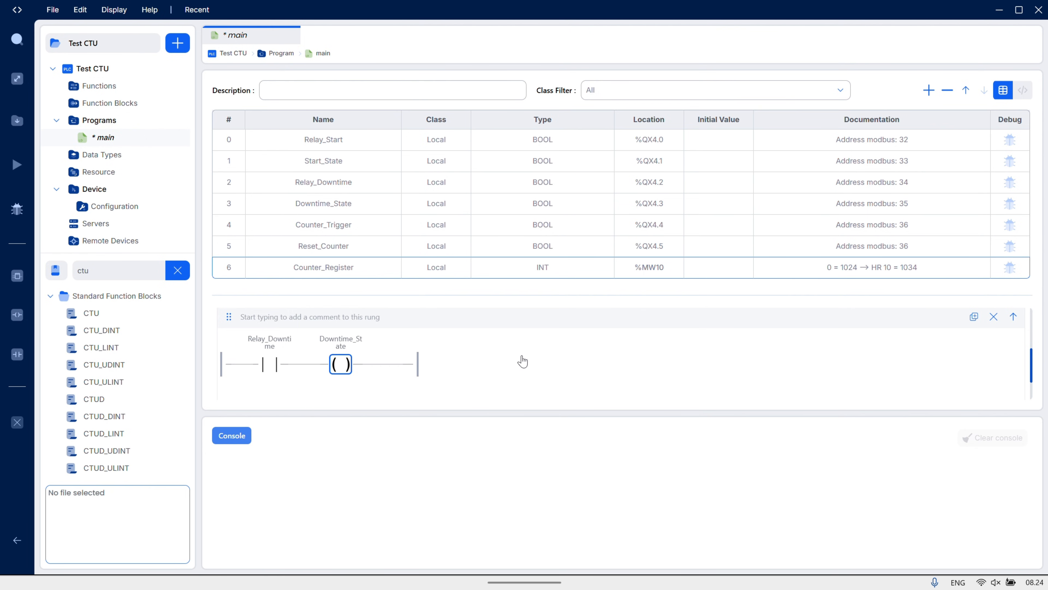
Enlarge the ladder area and comment both rungs, using "Control Relay Downtime Status" for the second one
scroll(523, 361, up, 3)
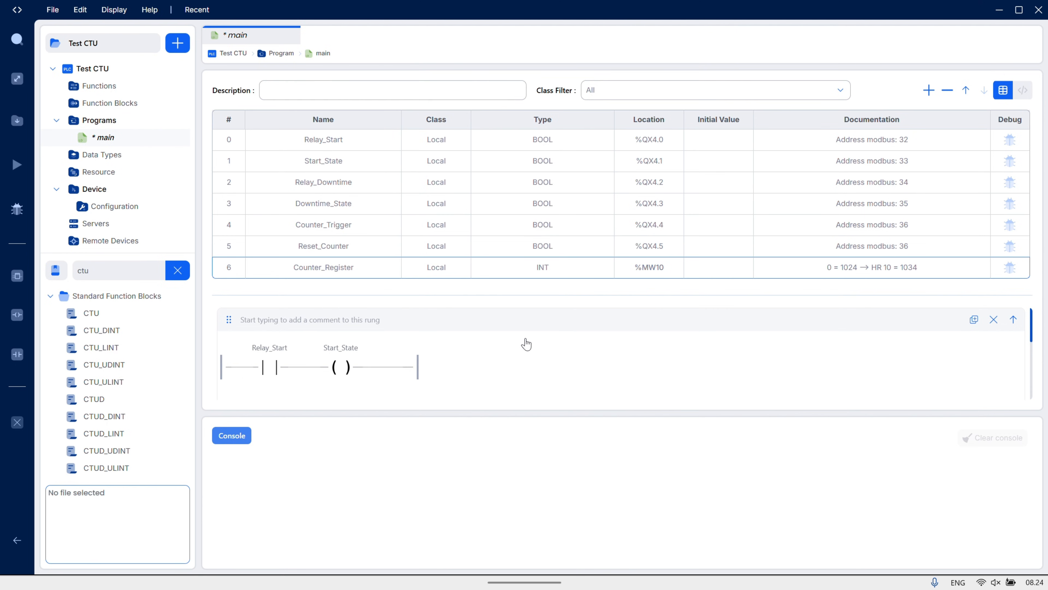
drag(533, 294, 550, 140)
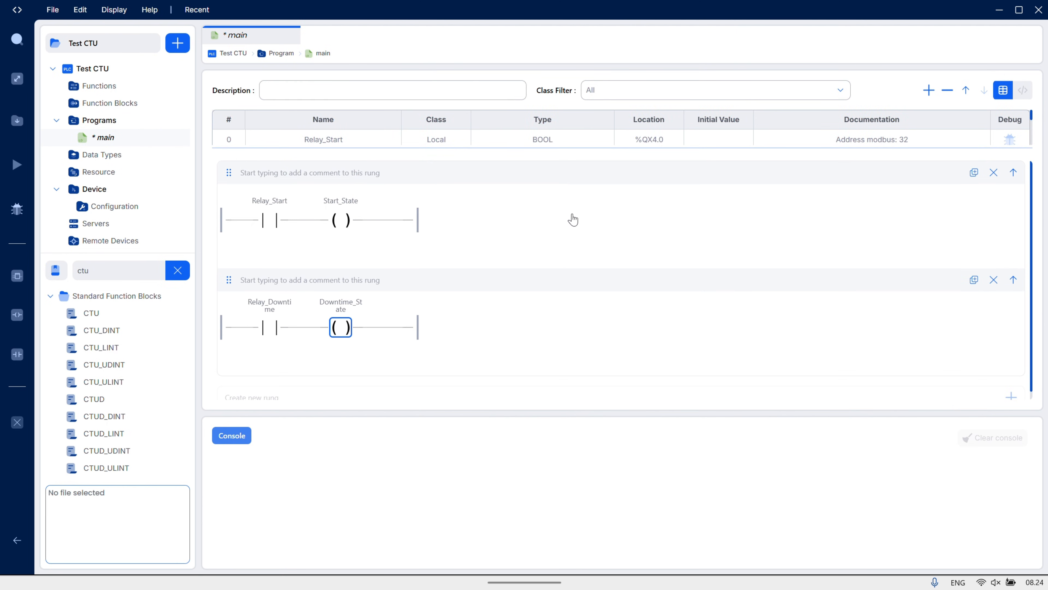
click(398, 172)
text(Control Relay Start Status)
click(387, 280)
text(c)
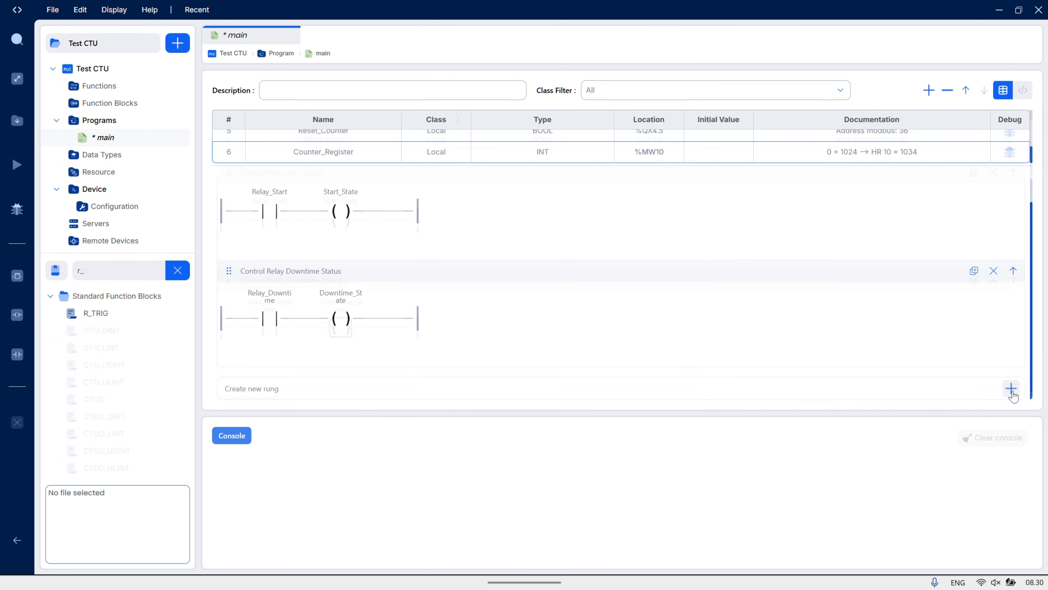
Create a third rung with a contact assigned to Counter_Trigger followed by an R_TRIG function block
click(1011, 396)
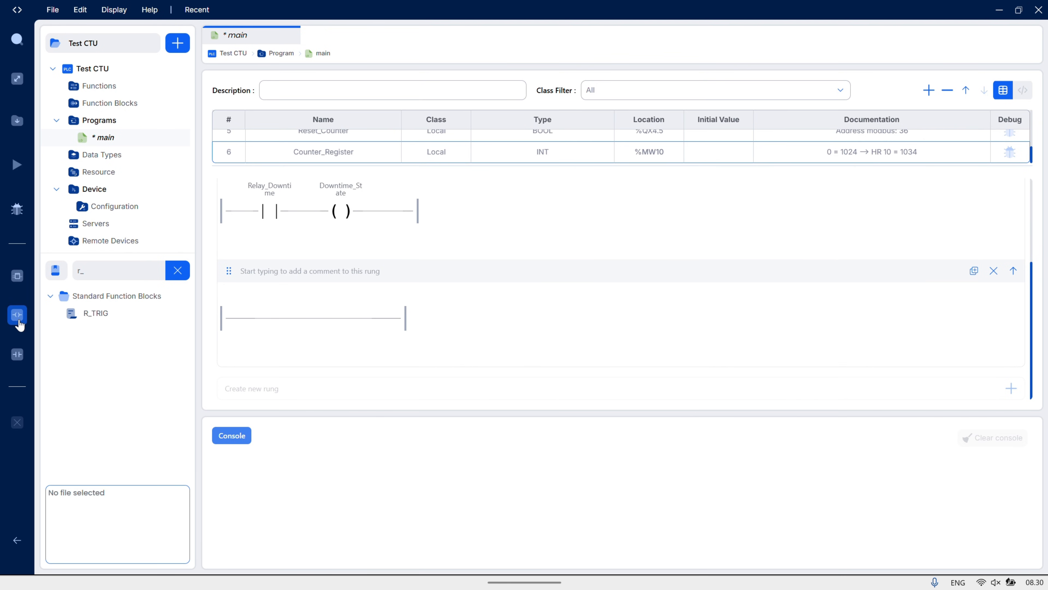
drag(20, 325, 248, 327)
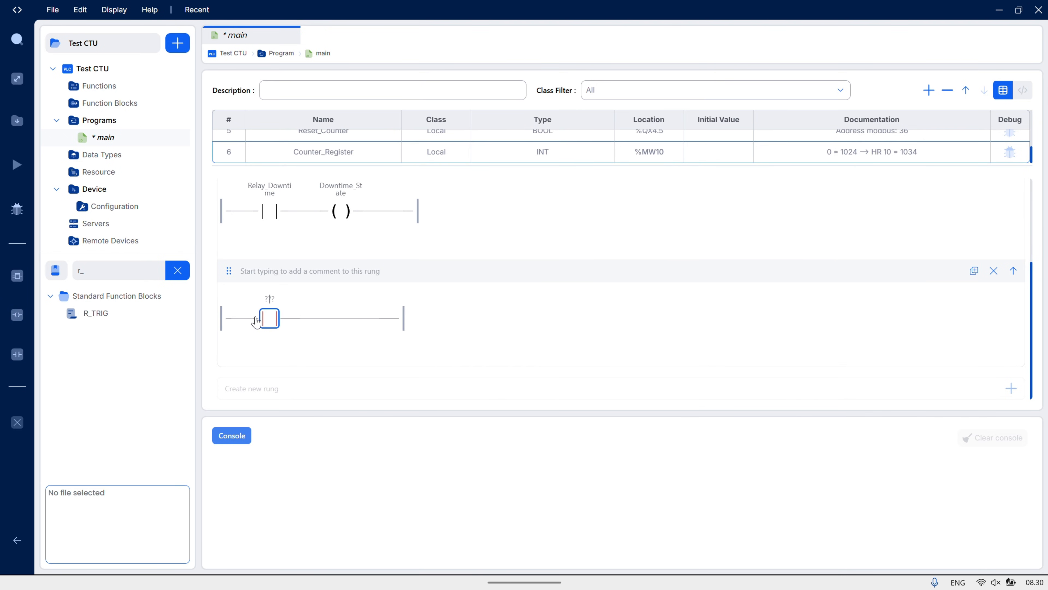
click(285, 324)
drag(100, 317, 306, 319)
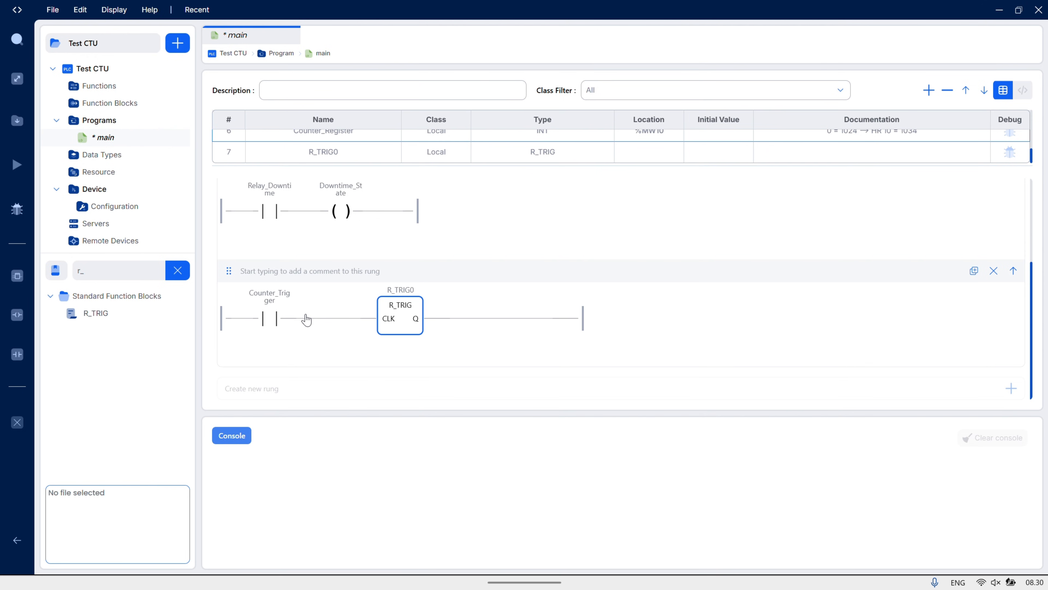
Add a coil after the R_TRIG block and assign it to a new variable named Pulse_Counter
drag(17, 315, 551, 329)
text(P)
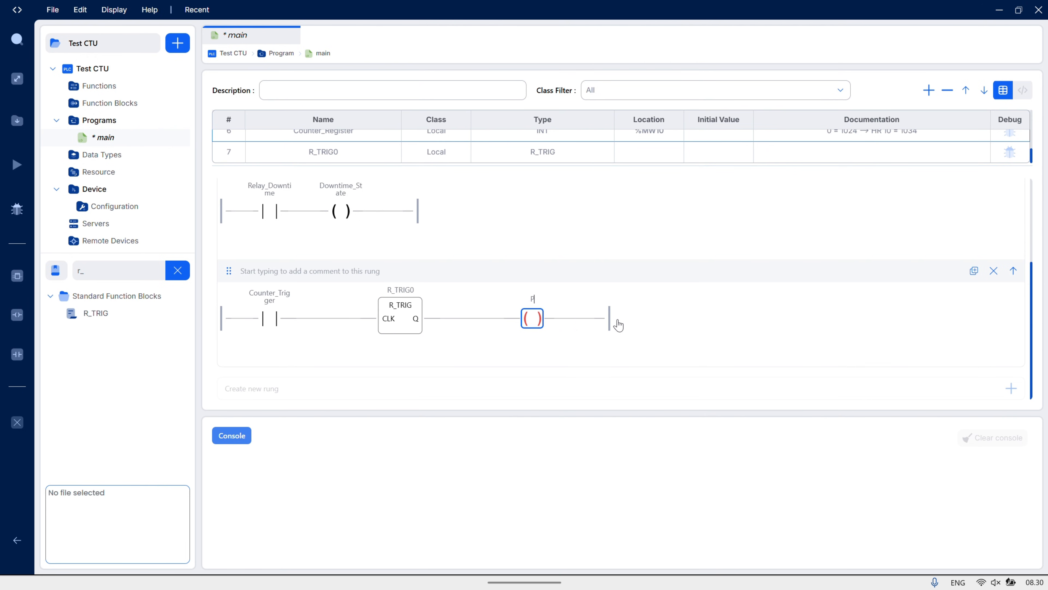
text(ulse_Counter)
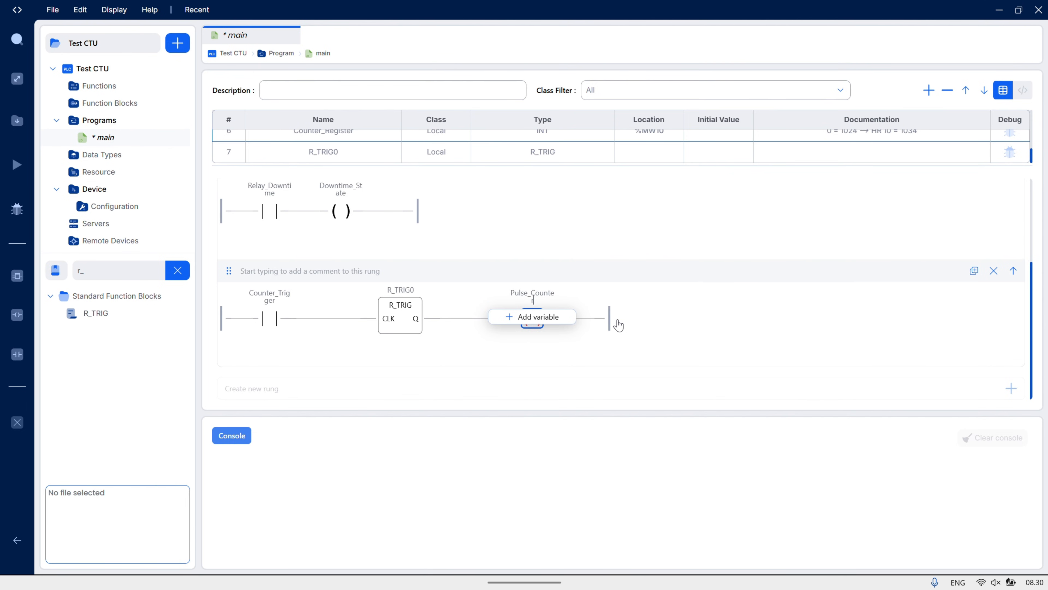
click(554, 317)
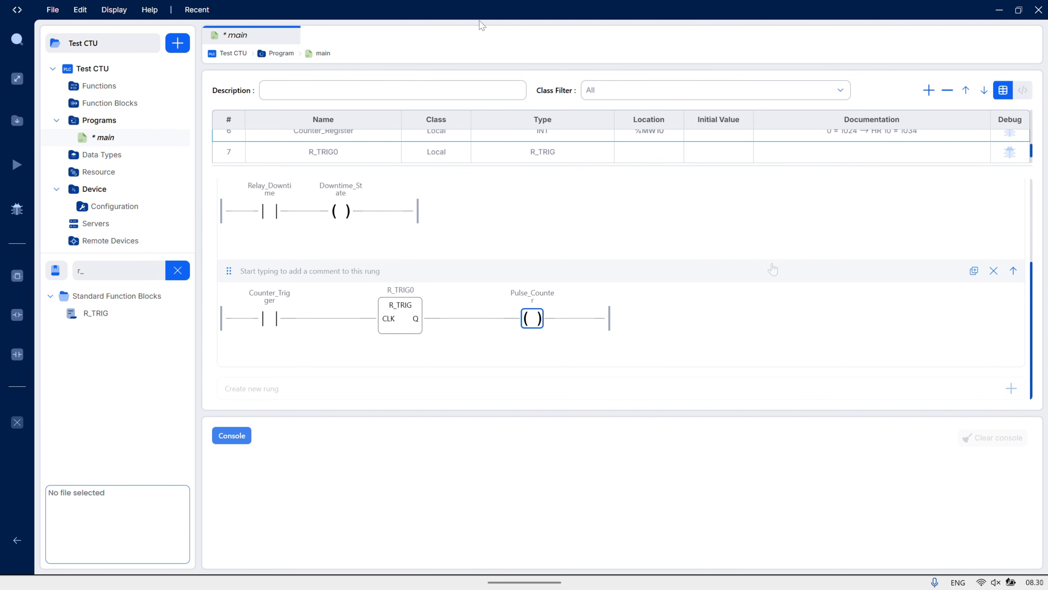
Create a fourth rung with a contact assigned to Pulse_Counter followed by a CTU function block
click(1011, 388)
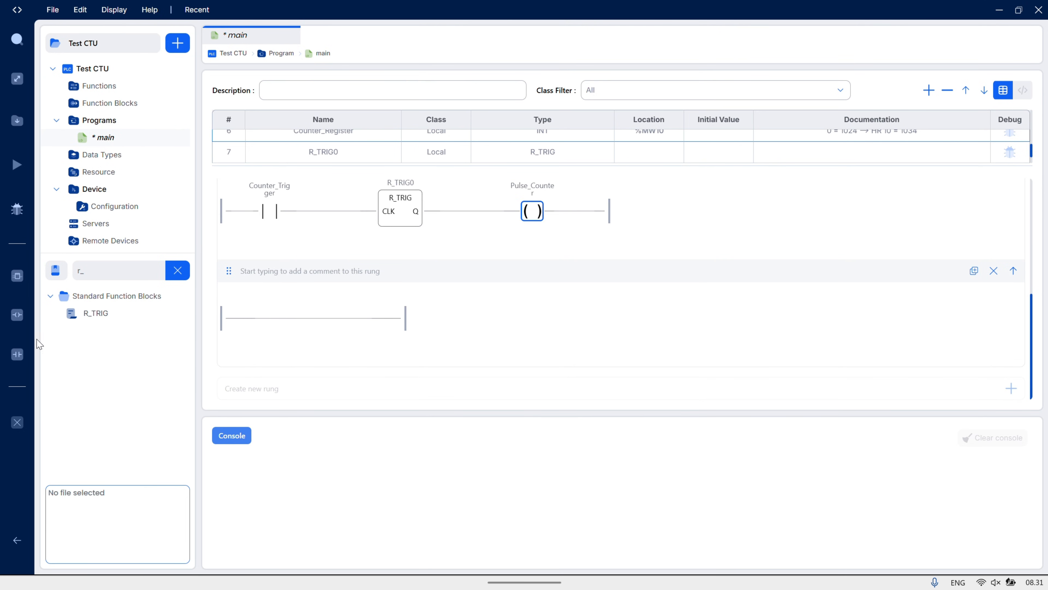
drag(22, 360, 241, 325)
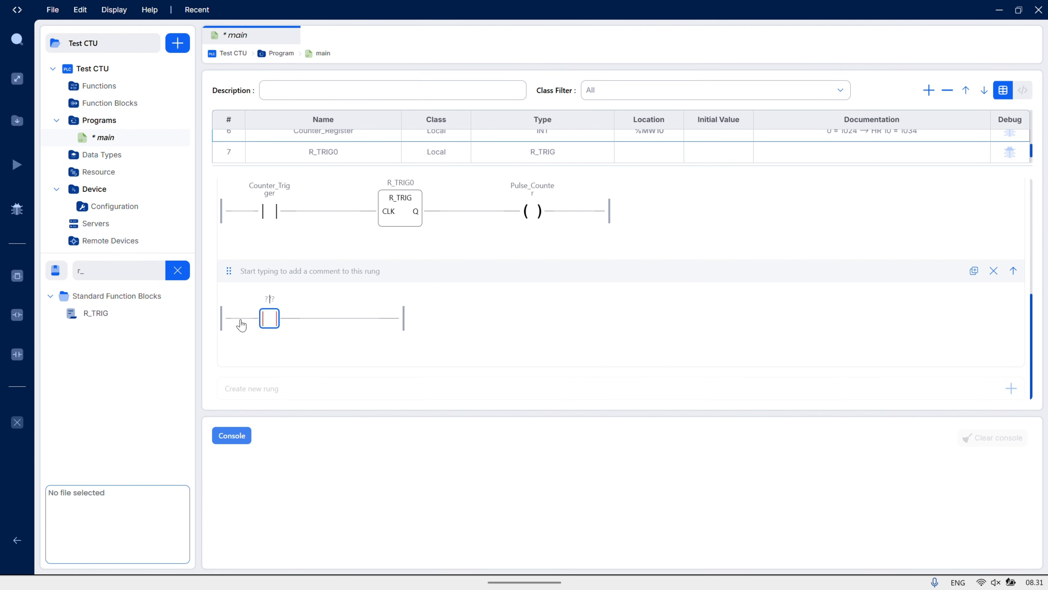
text(P)
click(241, 324)
click(101, 270)
key(BackSpace)
key(BackSpace)
text(ctu)
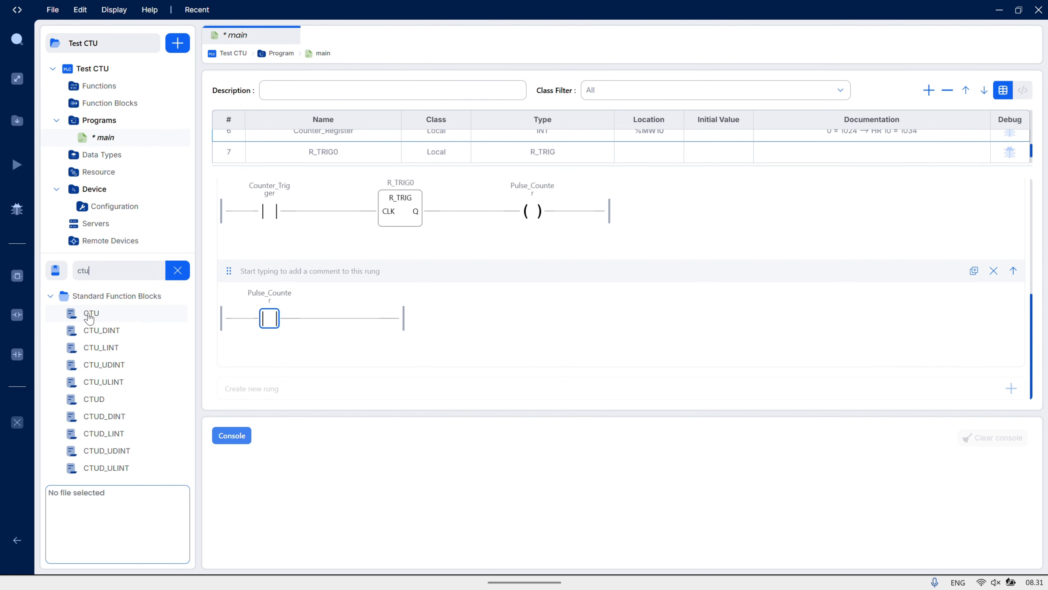
drag(91, 313, 331, 323)
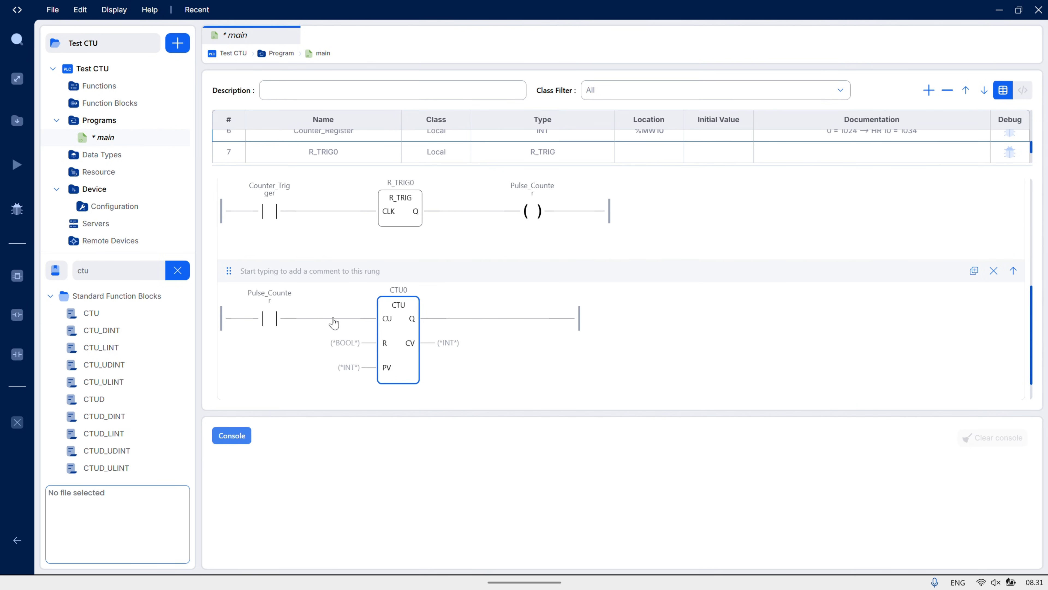
Assign the CTU block's CV output to Counter_Register and set its PV input to 99999
click(445, 343)
text(c)
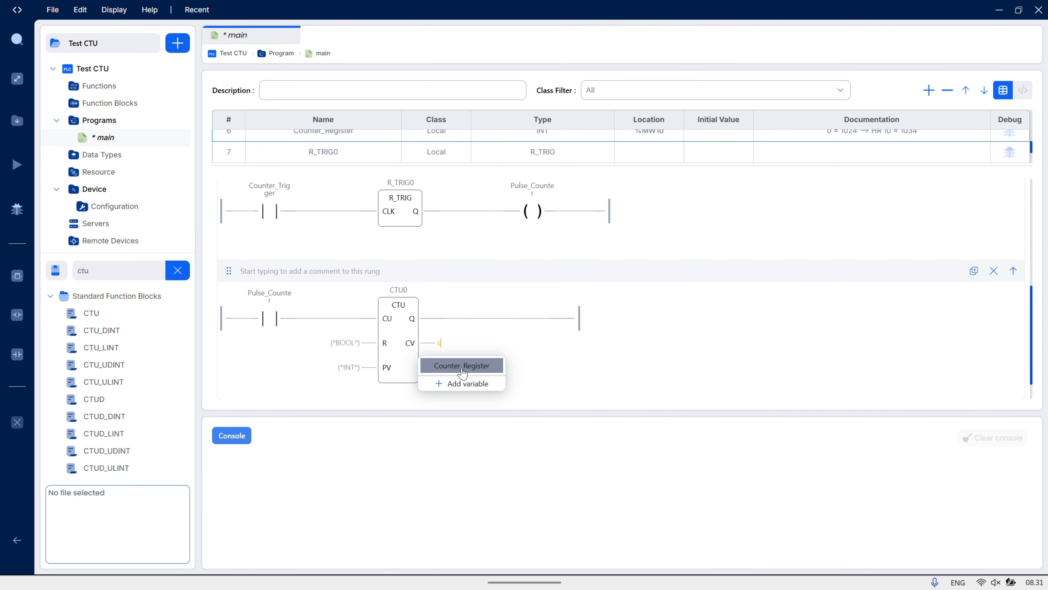
click(462, 370)
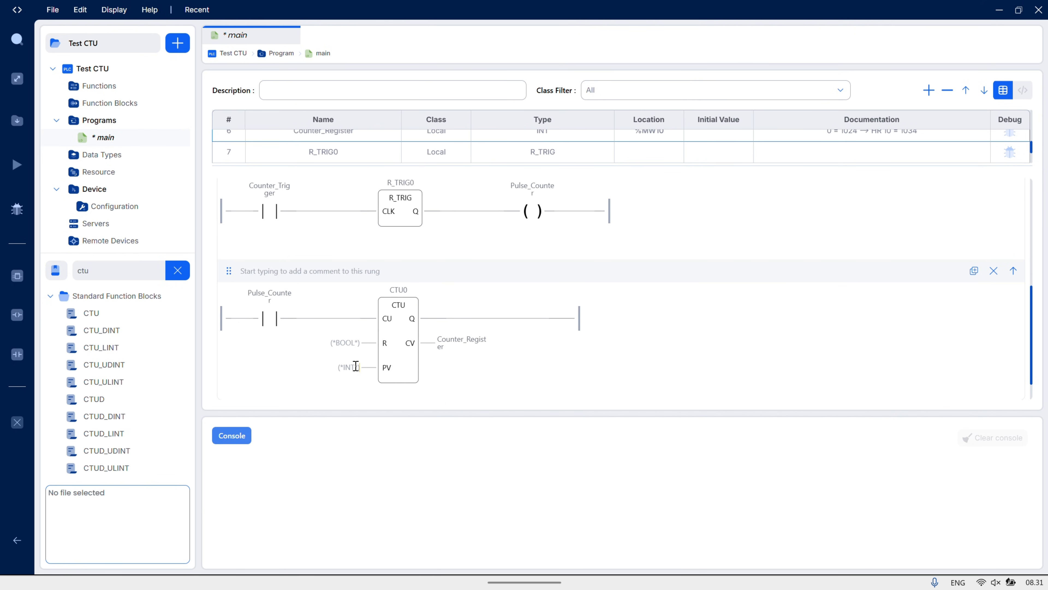
click(367, 374)
text(99999)
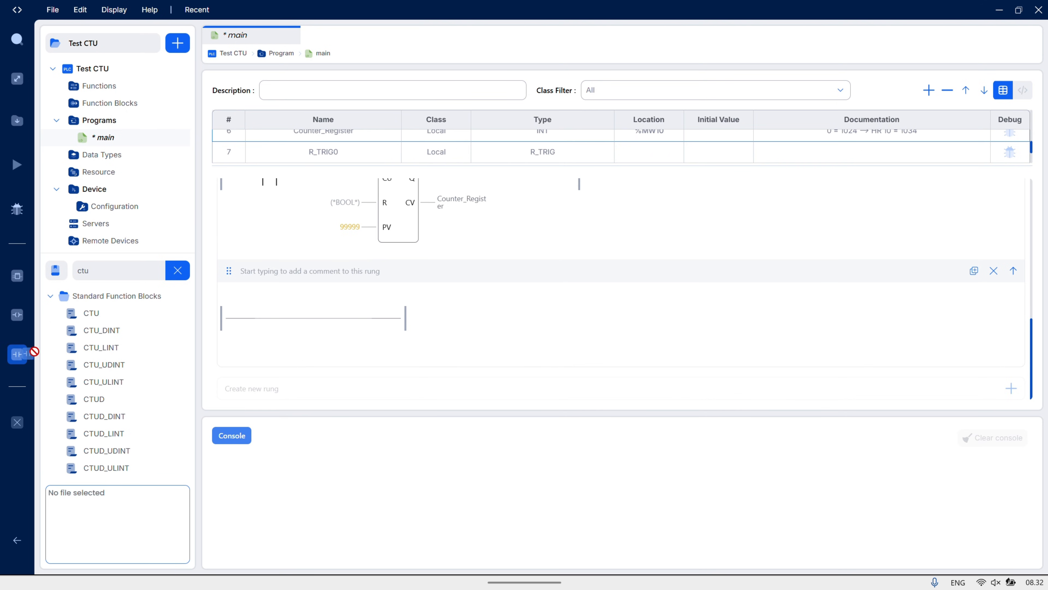
Create a fifth rung with a contact assigned to Pulse_Counter followed by a coil assigned to Counter_Trigger
drag(17, 354, 243, 324)
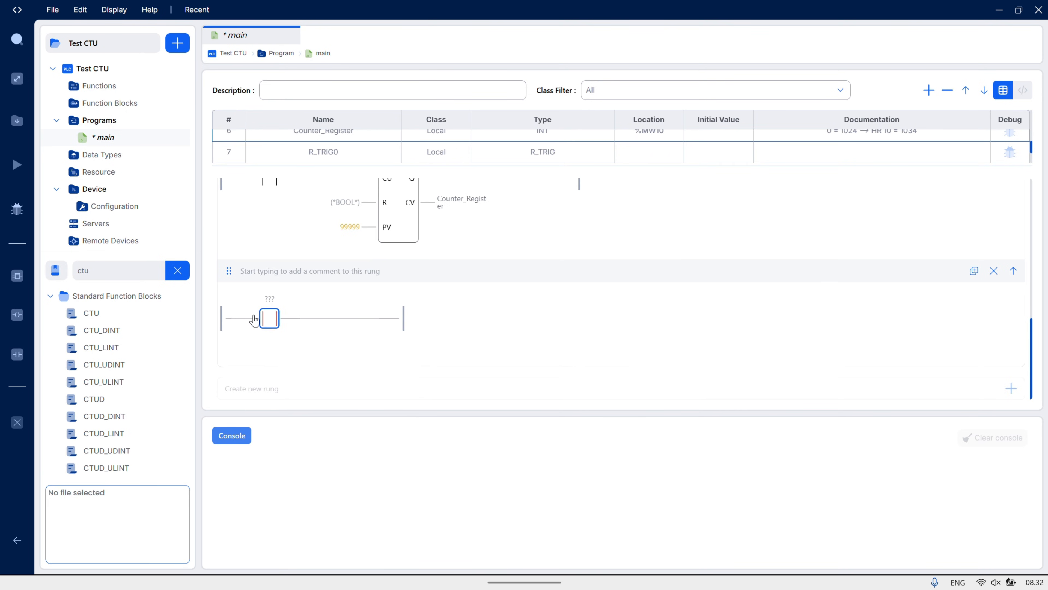
text(pu)
click(254, 319)
click(17, 314)
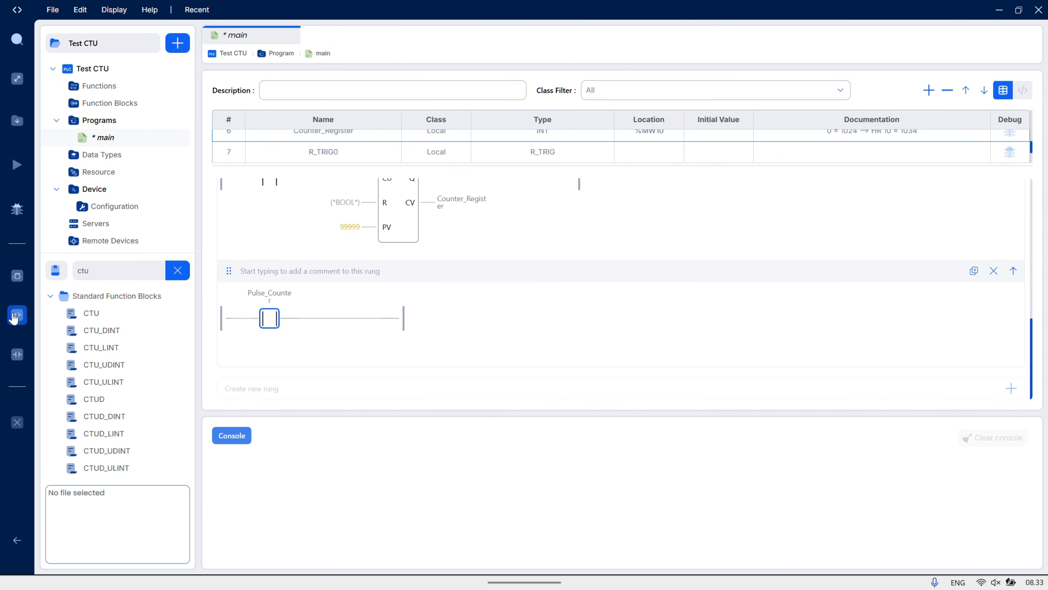
click(370, 326)
text(co)
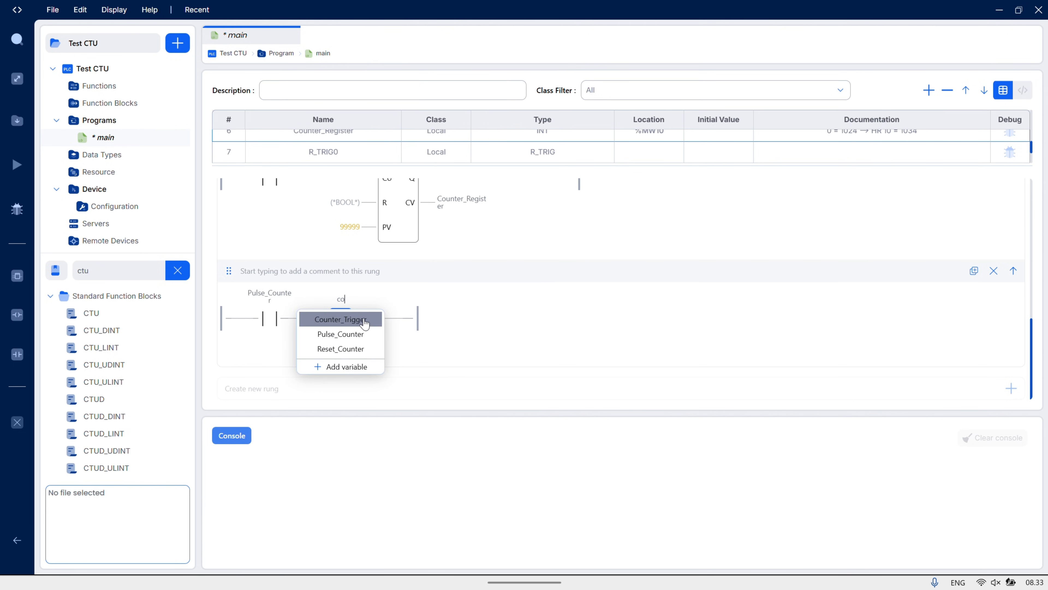
click(365, 324)
Change the modifier of the fifth rung's Counter_Trigger coil to Reset
double_click(342, 322)
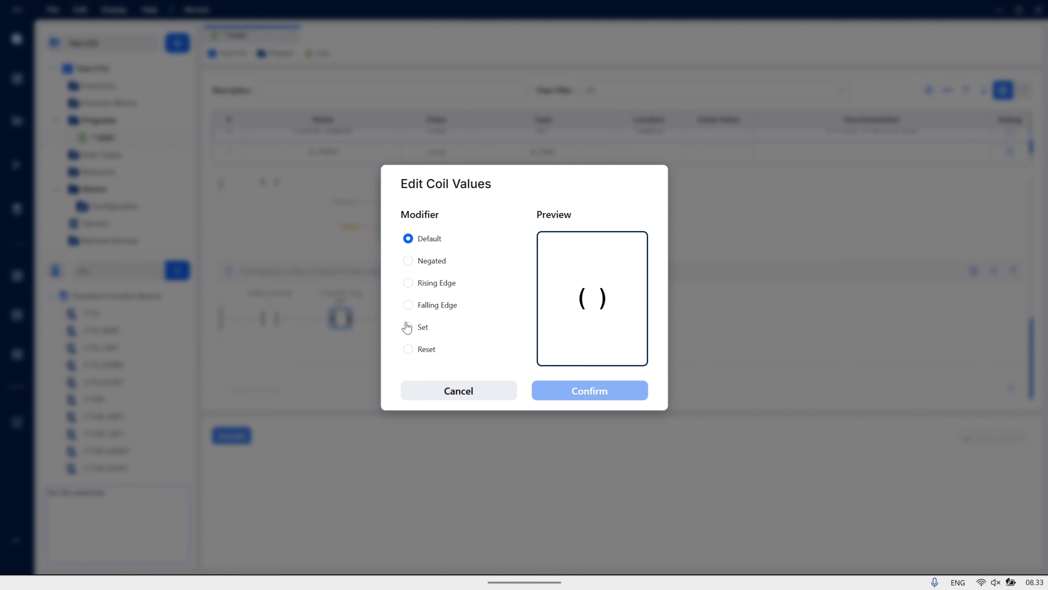
click(411, 351)
click(586, 394)
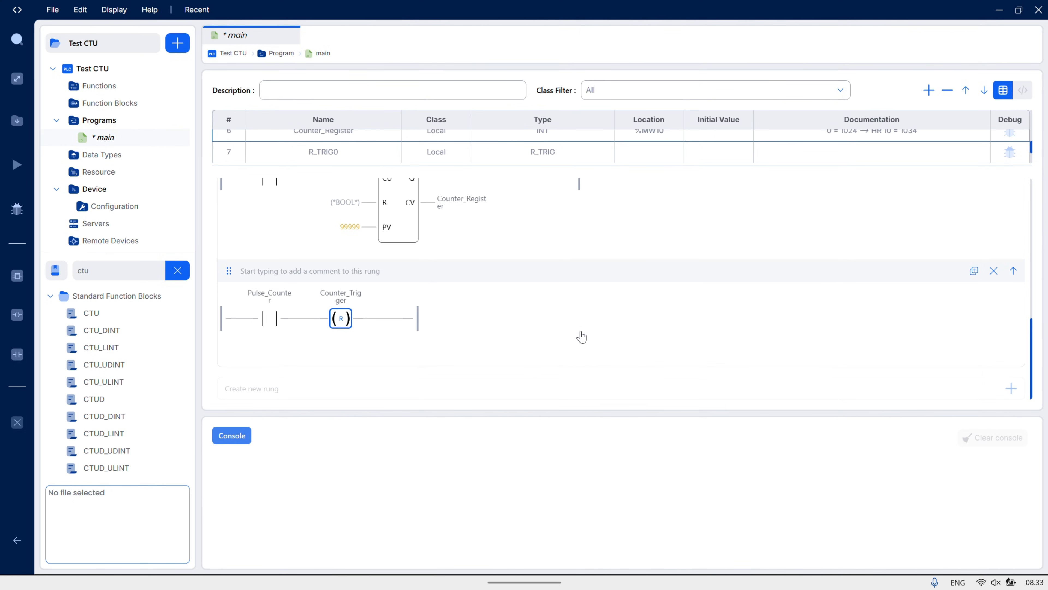
Create a sixth rung with a contact assigned to Reset_Counter followed by an R_TRIG function block
click(1011, 388)
scroll(603, 326, down, 3)
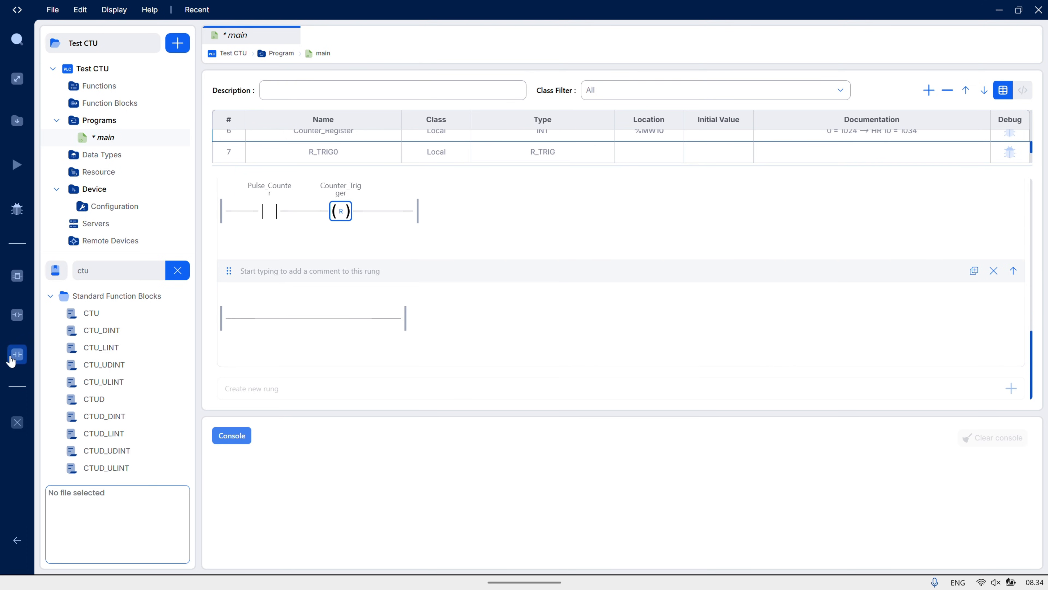
drag(16, 356, 247, 324)
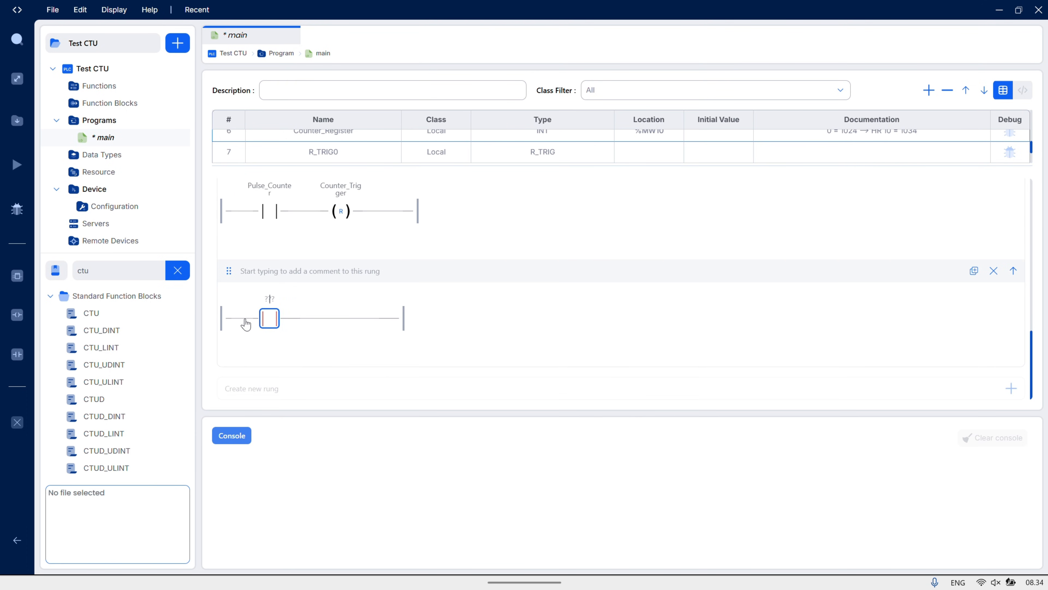
text(re)
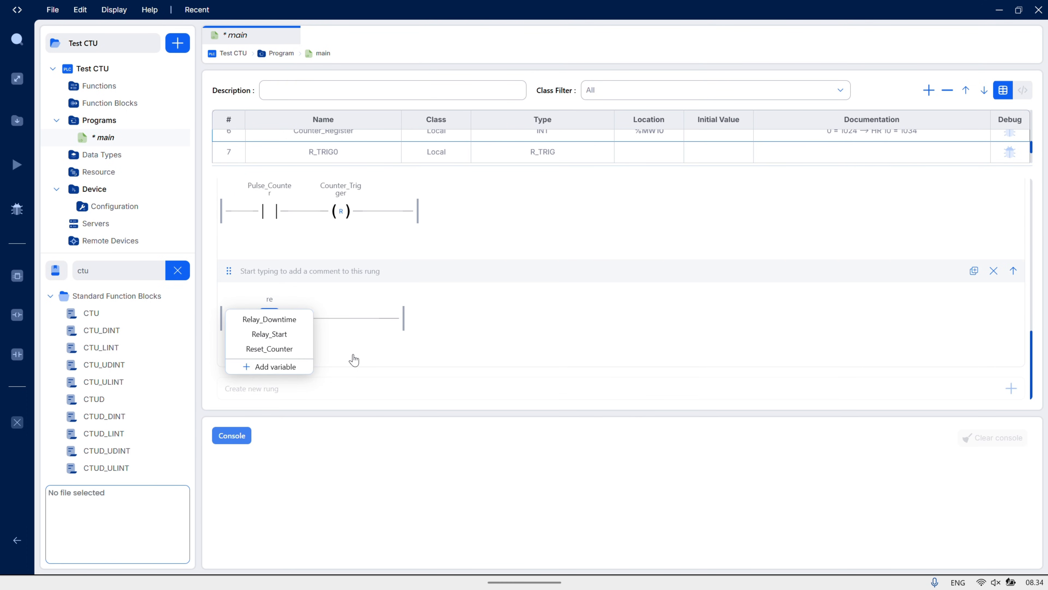
click(292, 349)
click(132, 269)
key(BackSpace)
key(BackSpace)
key(BackSpace)
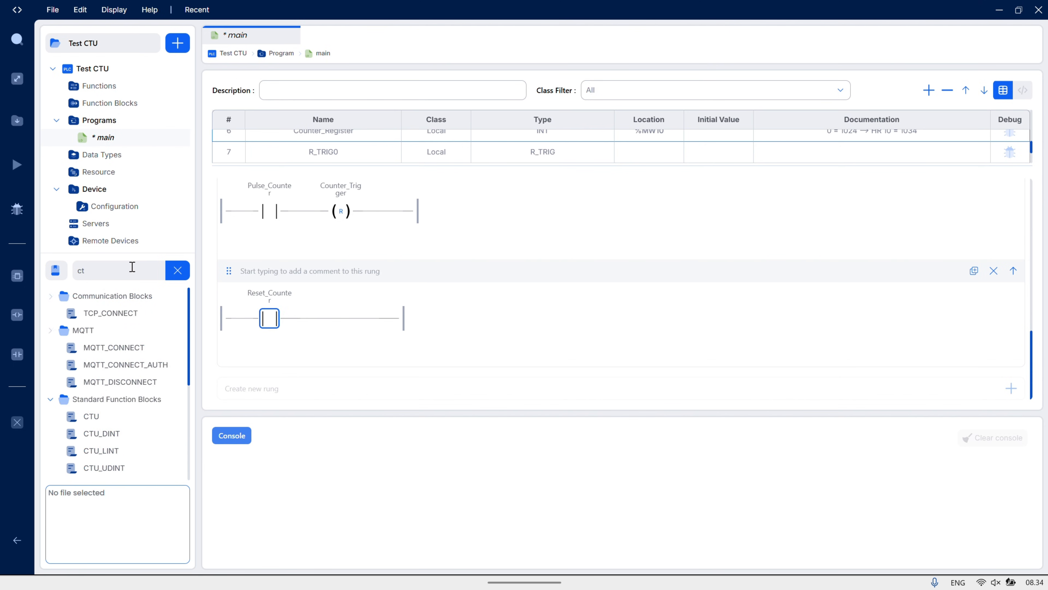
text(r_)
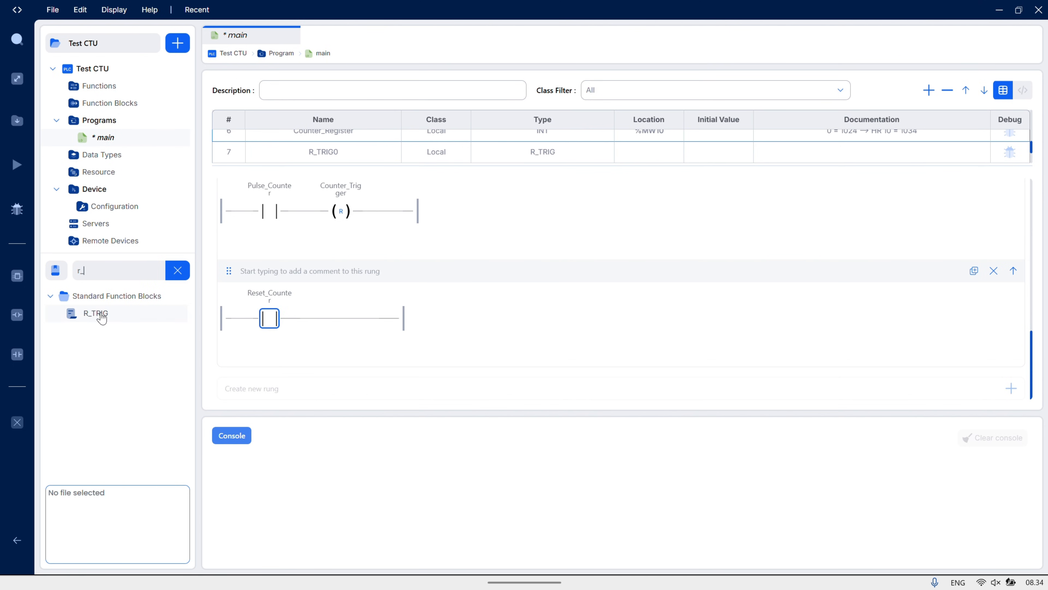
drag(101, 313, 358, 321)
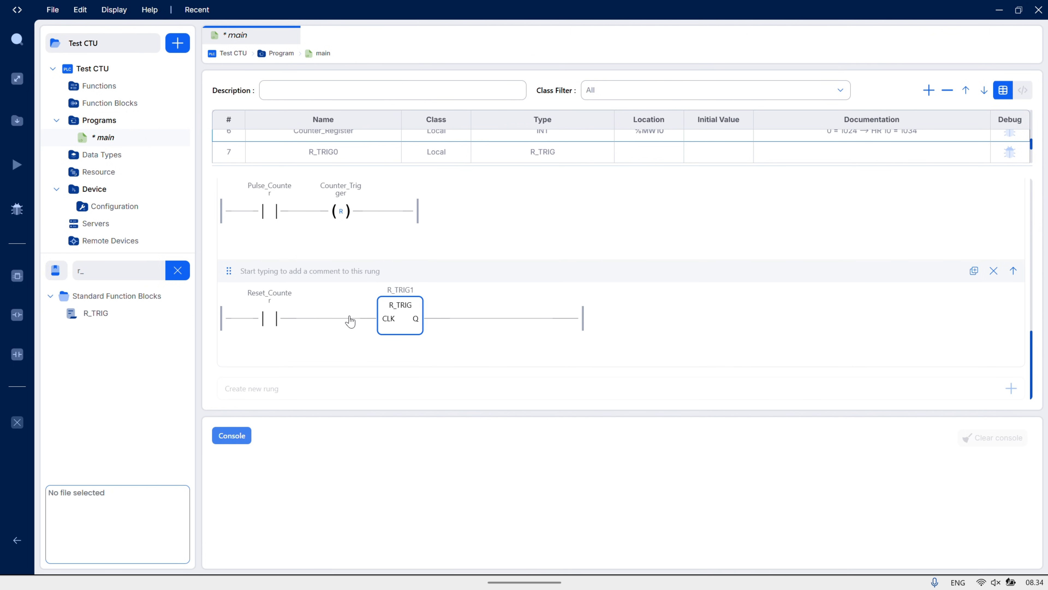
Add a coil after the sixth rung's R_TRIG block and assign it to a new variable named Pulse_Reset
drag(15, 320, 474, 328)
text(Puls)
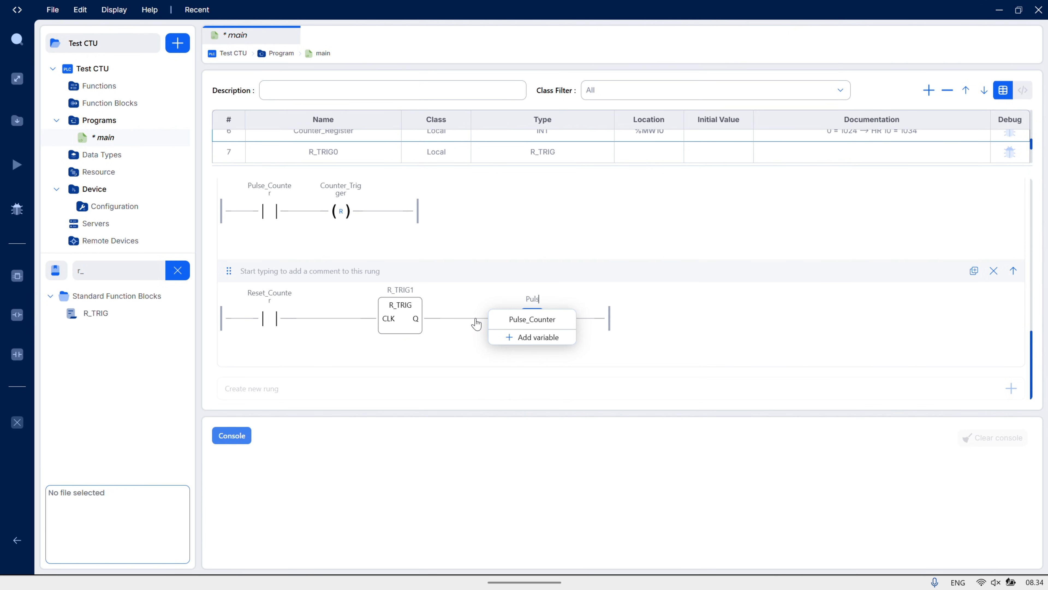
text(e_Reset)
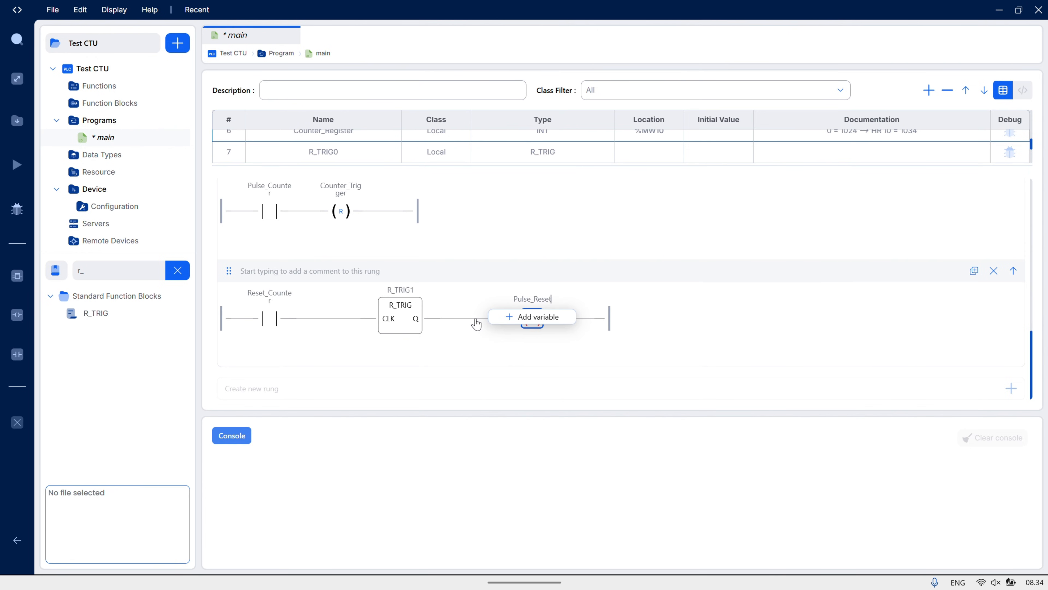
click(537, 316)
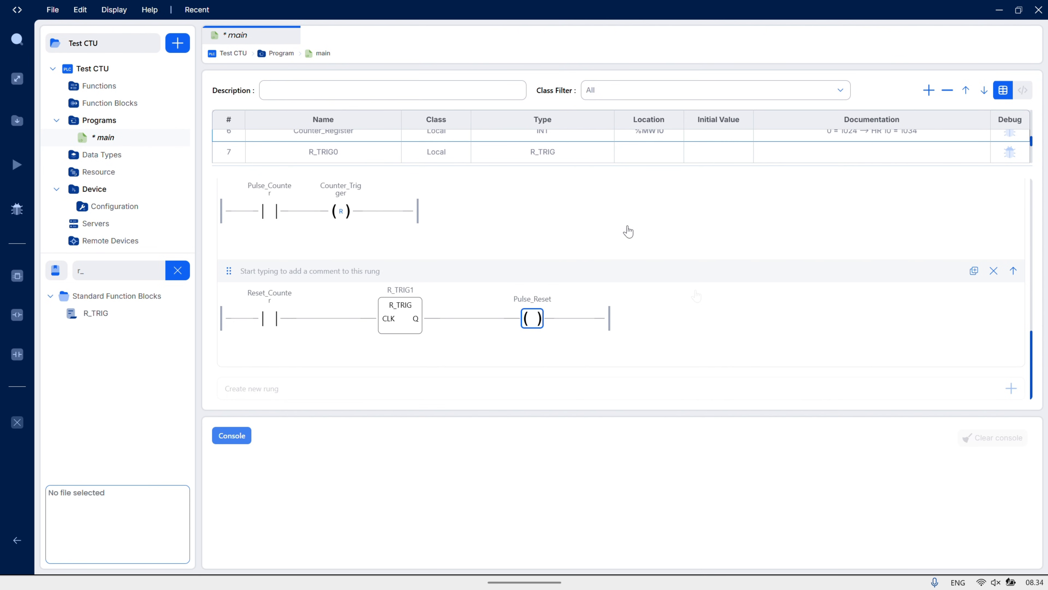
Assign the R input of the CTU block in the fourth rung to Pulse_Reset
scroll(696, 296, up, 3)
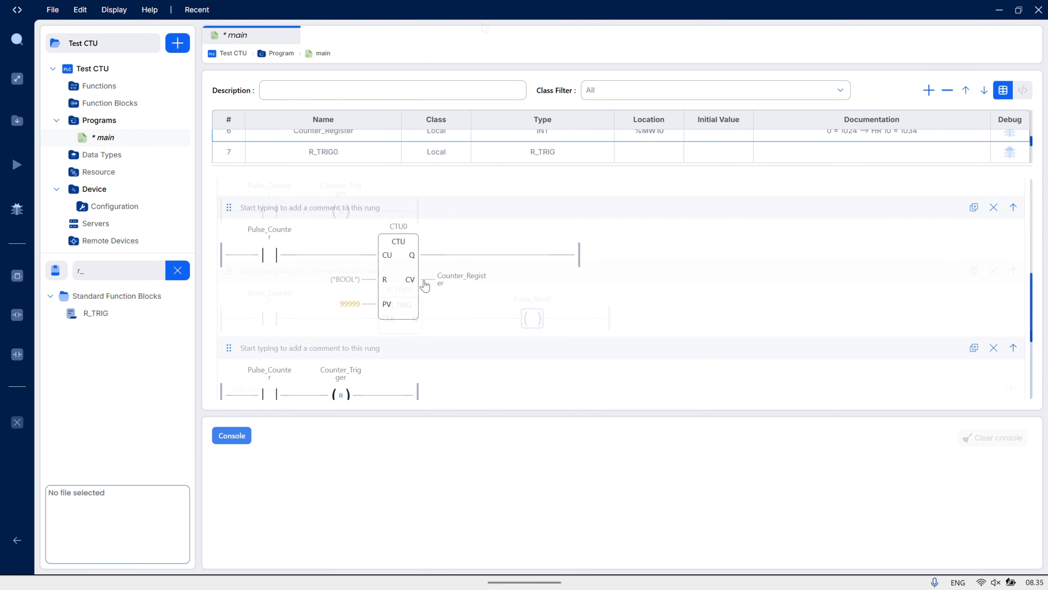
click(352, 278)
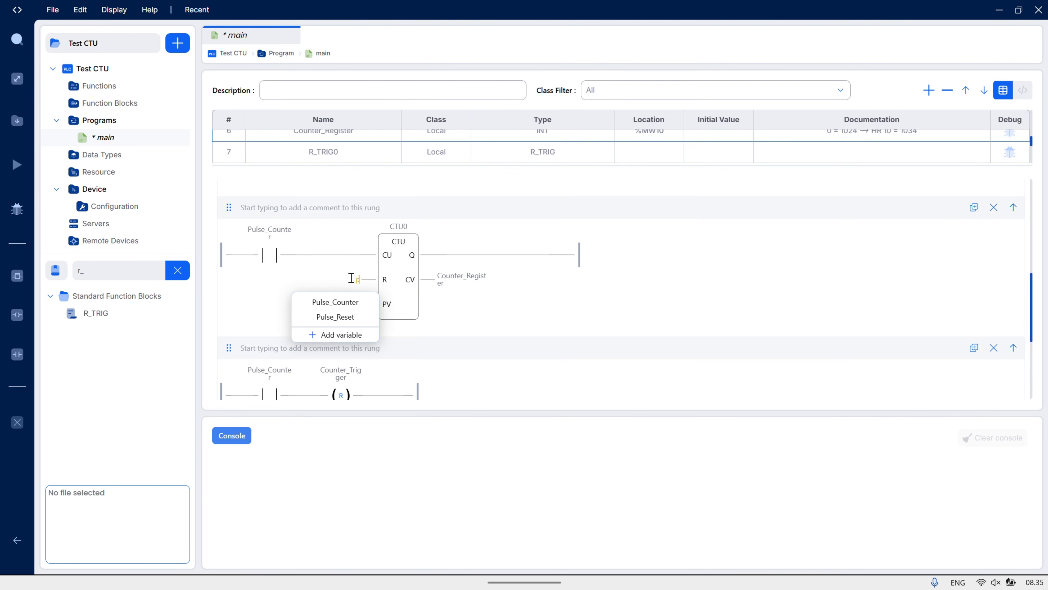
text(pu)
click(341, 317)
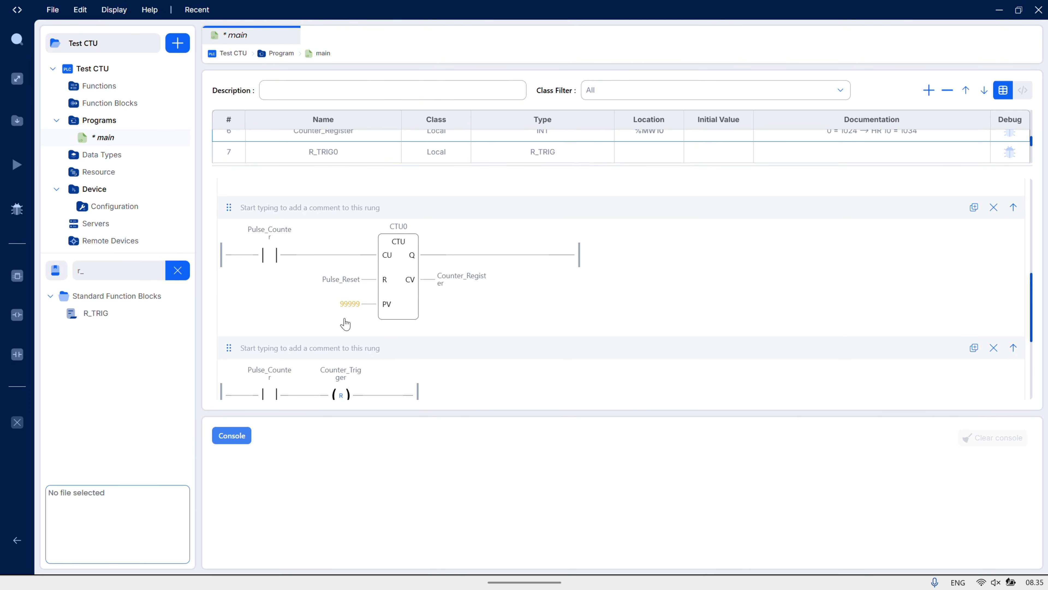
Create a seventh rung with a contact assigned to Pulse_Reset followed by a coil assigned to Reset_Counter
scroll(666, 303, down, 1)
scroll(665, 303, down, 1)
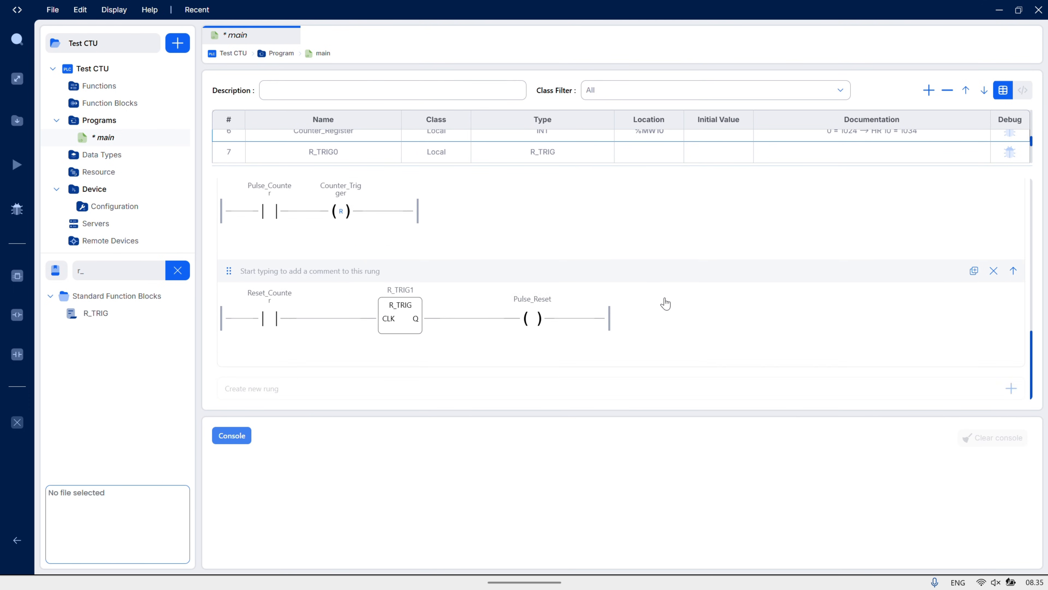
click(1011, 388)
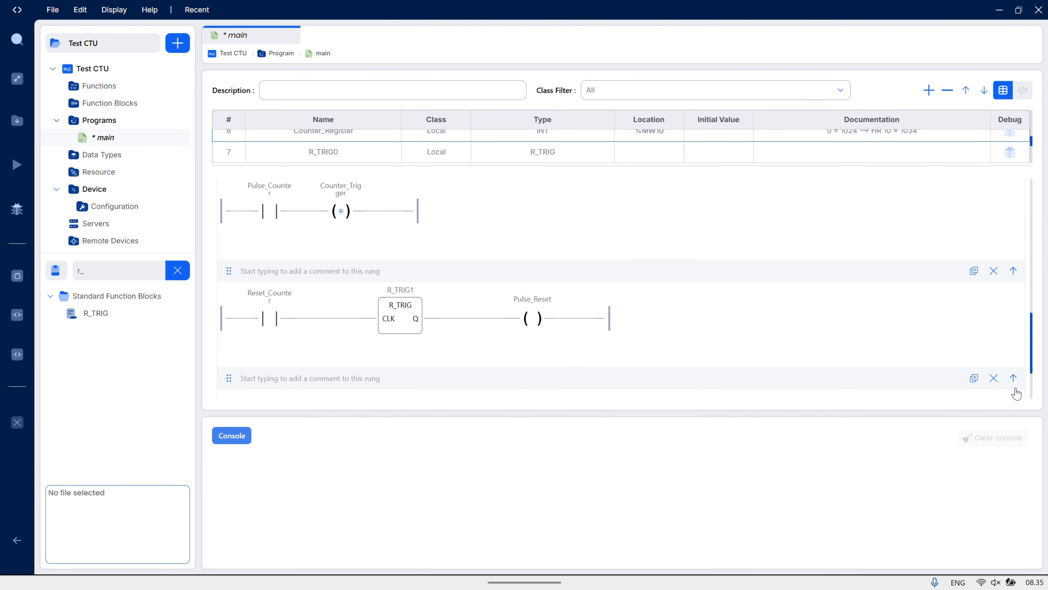
scroll(739, 296, down, 1)
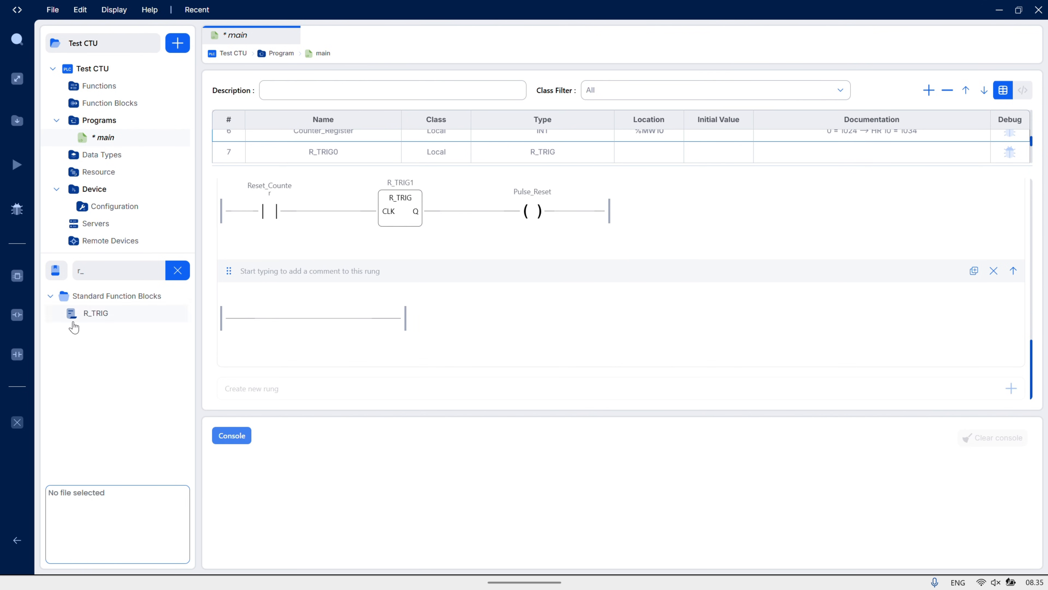
drag(220, 317, 244, 329)
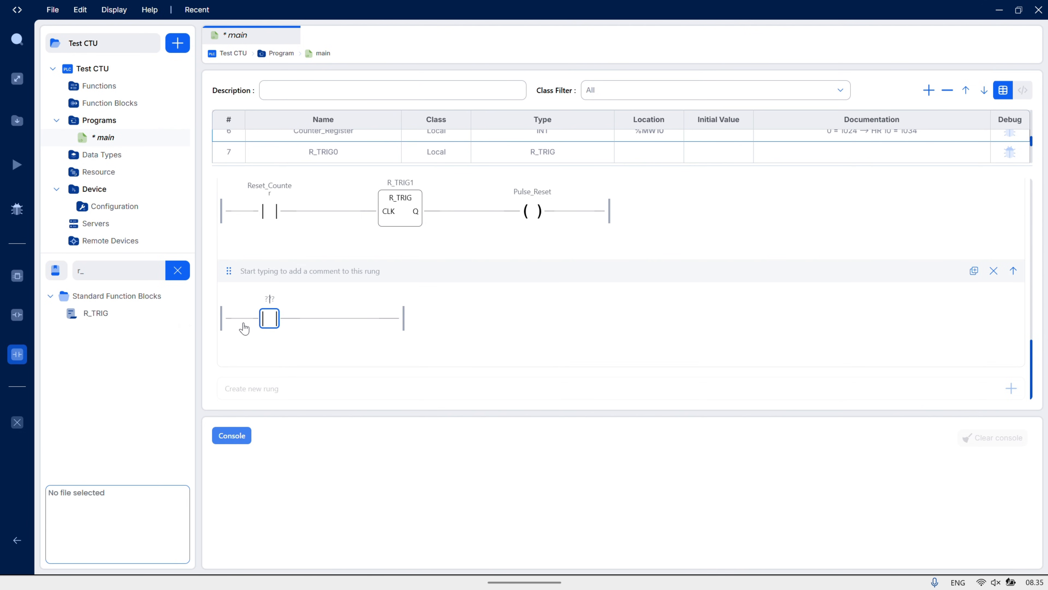
text(pul)
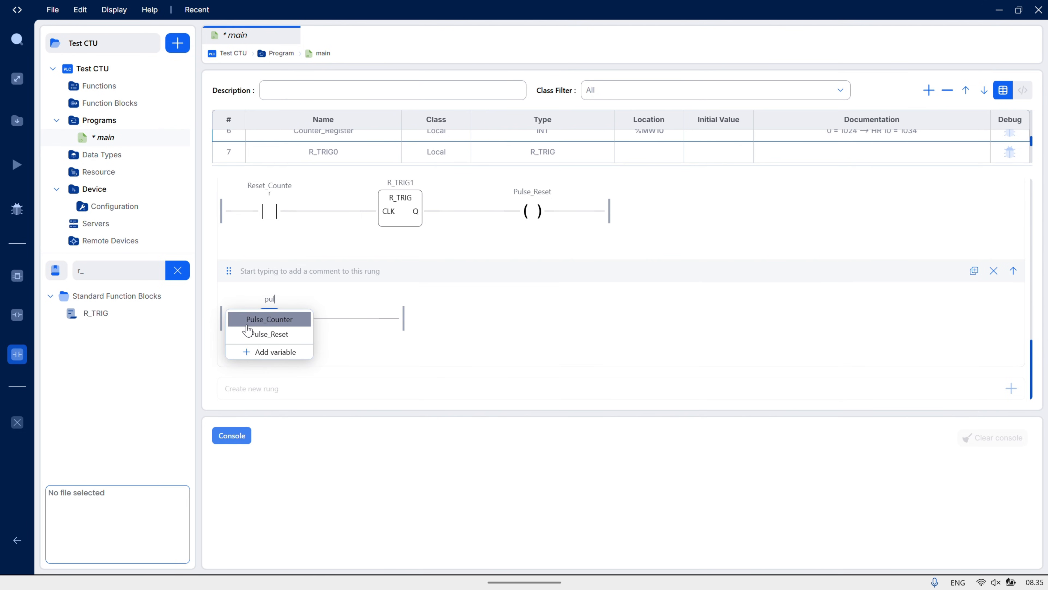
click(260, 337)
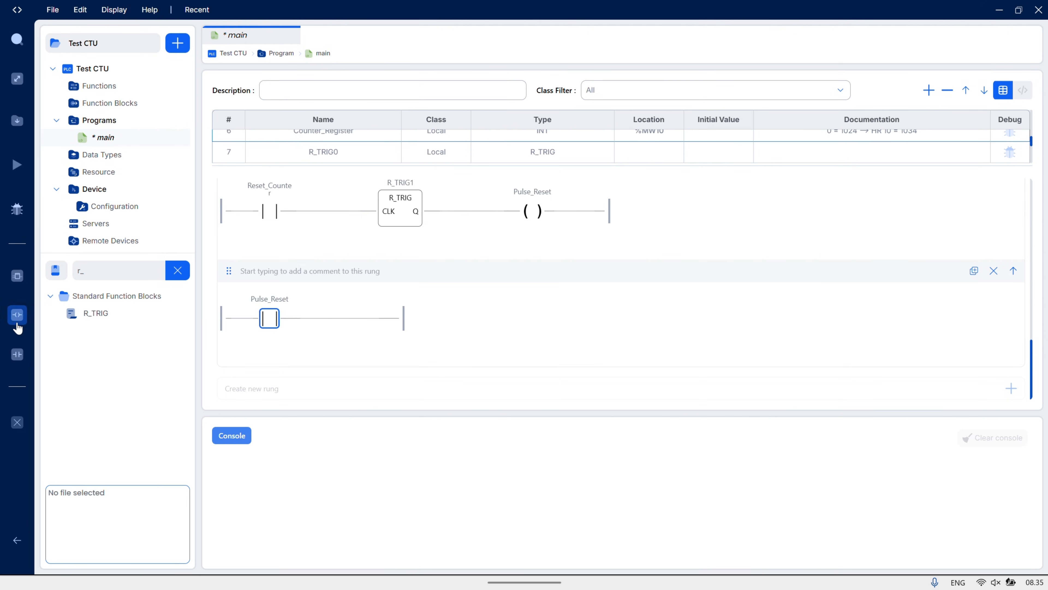
drag(17, 314, 349, 330)
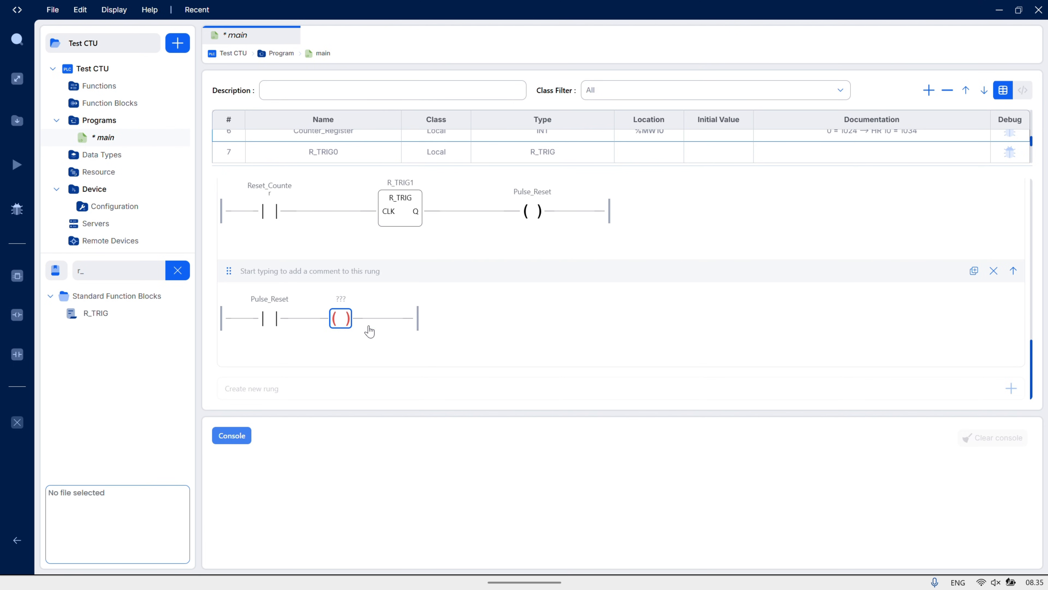
text(re)
click(354, 363)
Change the modifier of the seventh rung's Reset_Counter coil to Reset
double_click(345, 318)
click(417, 348)
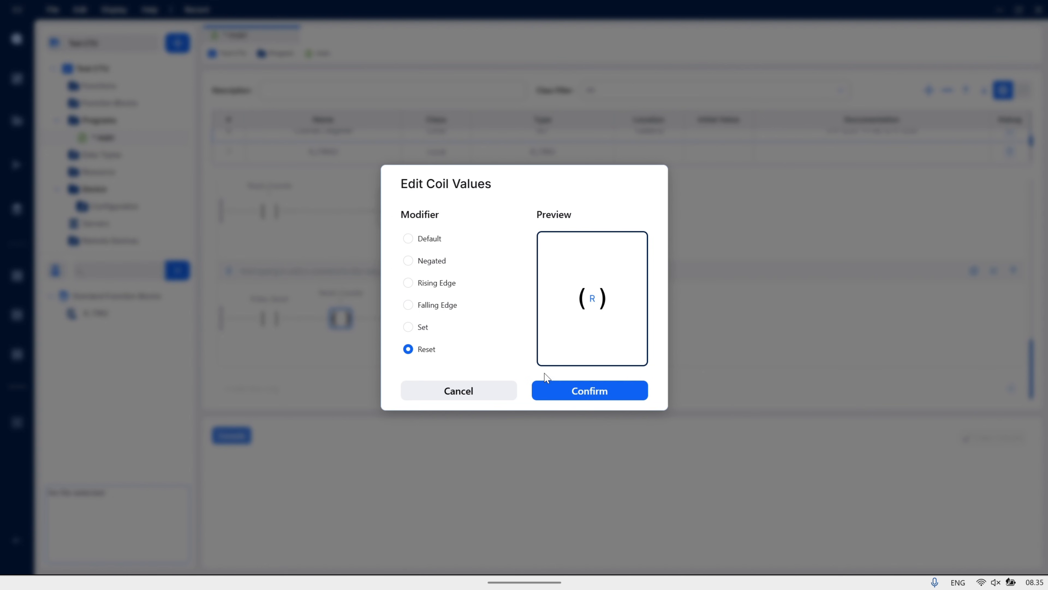
click(584, 390)
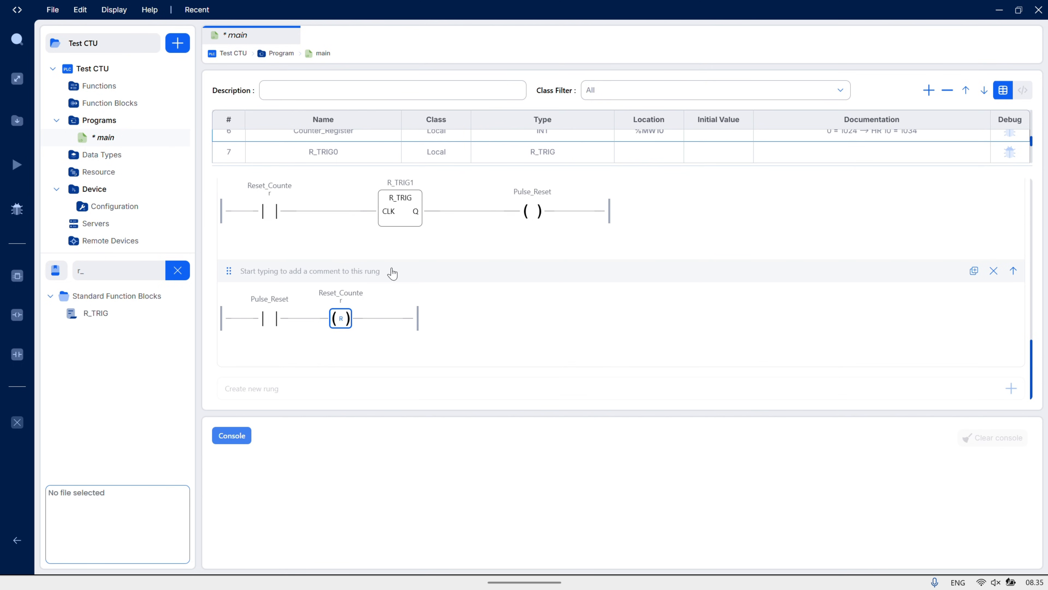
Save the main program of the Test CTU project
click(53, 10)
click(70, 87)
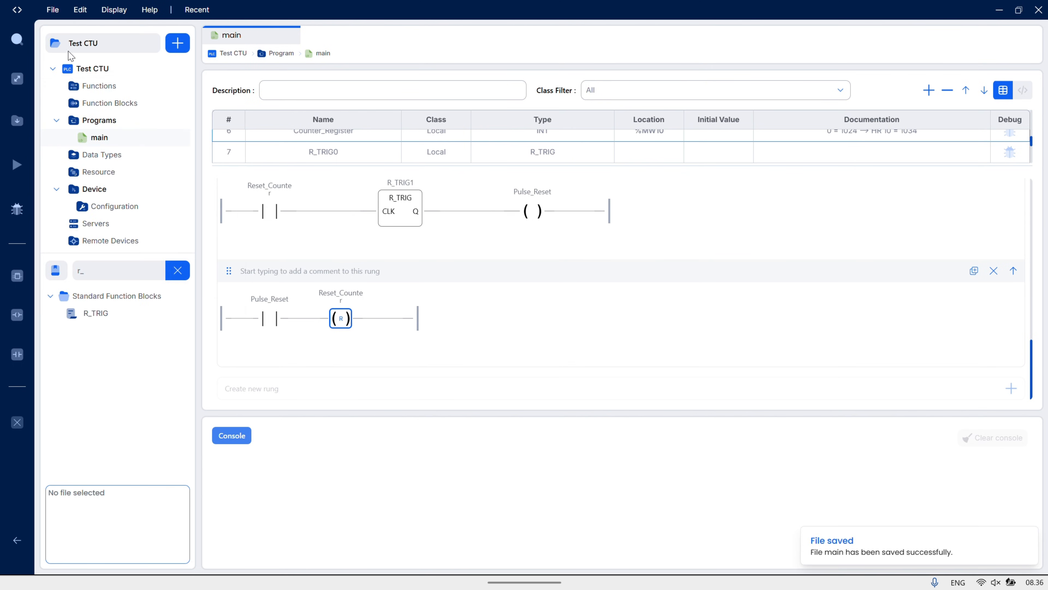
click(53, 10)
click(73, 108)
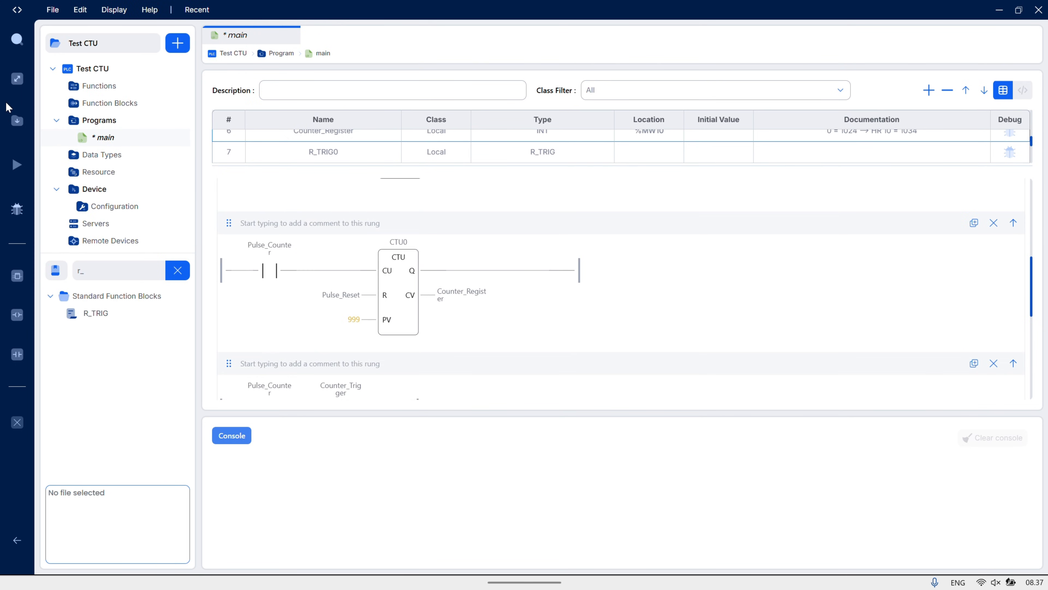
Compile the Test CTU project to generate its source files for OpenPLC Runtime v3
click(15, 122)
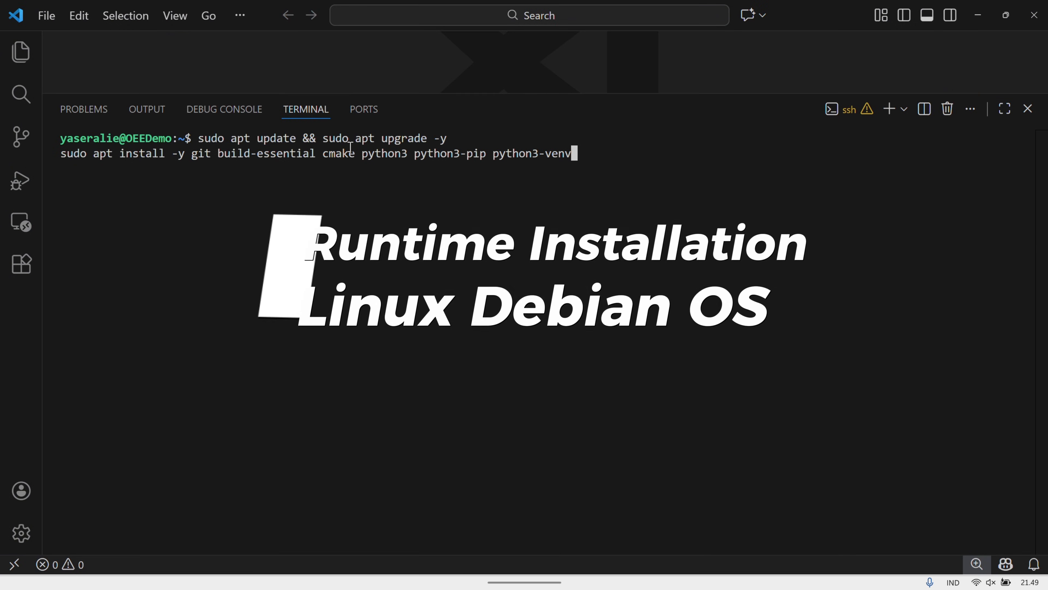
Switch to the VS Code SSH terminal, update packages and install the build dependencies, and clone the OpenPLC_v3 repository from GitHub and enter its folder
key(Return)
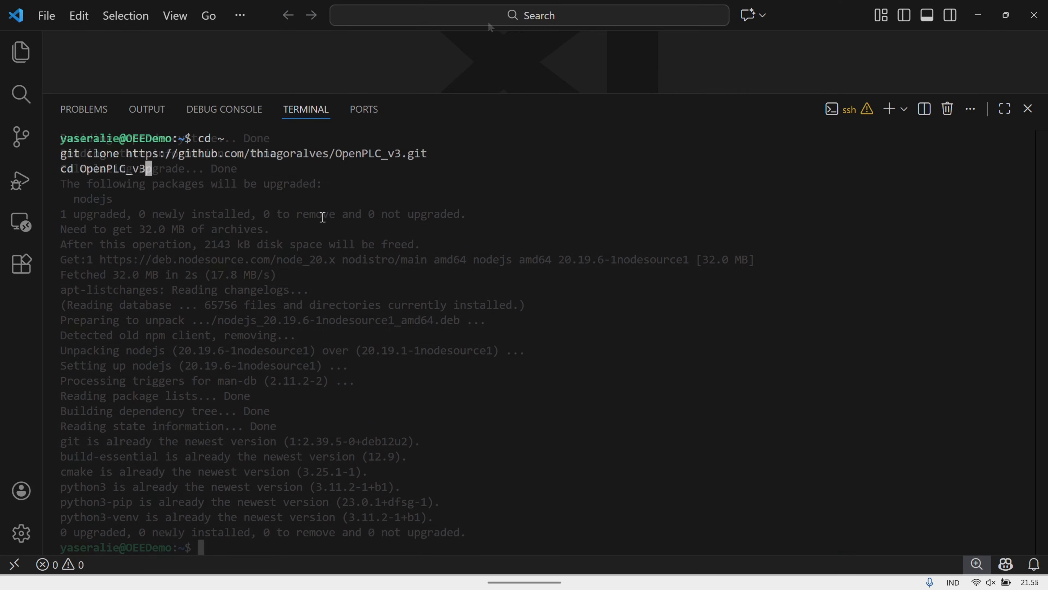
key(Return)
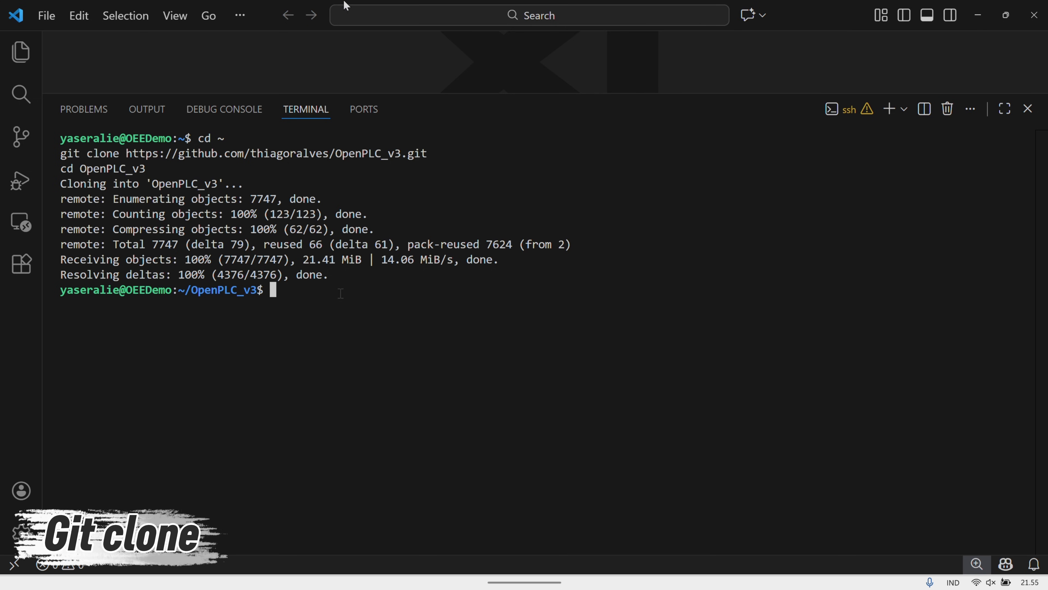
Run sudo ./install.sh in the OpenPLC_v3 folder, first without an argument and again with the linux platform
text(sudo ./install.sh)
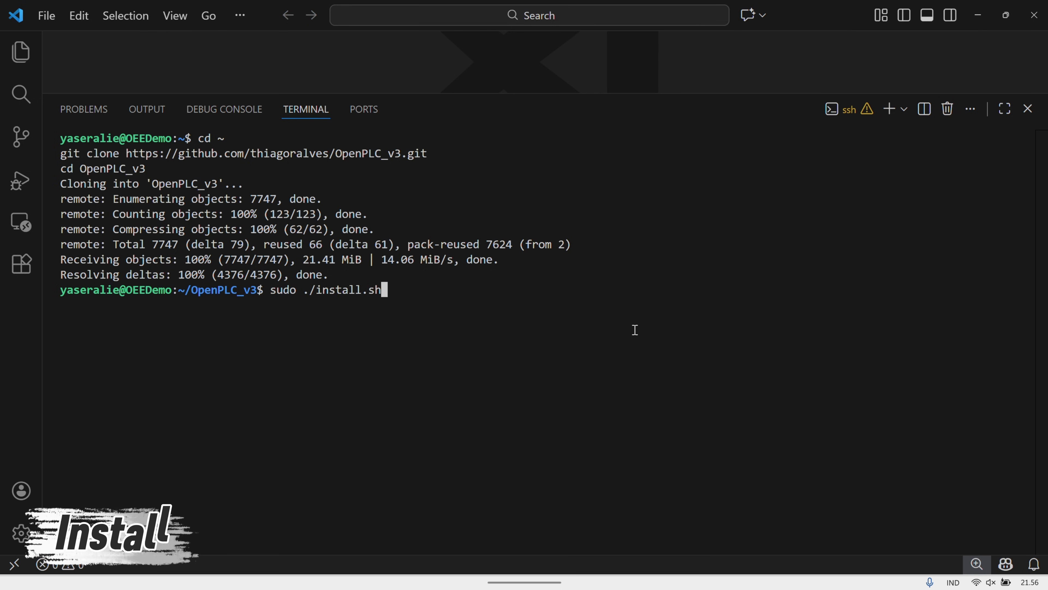
key(Return)
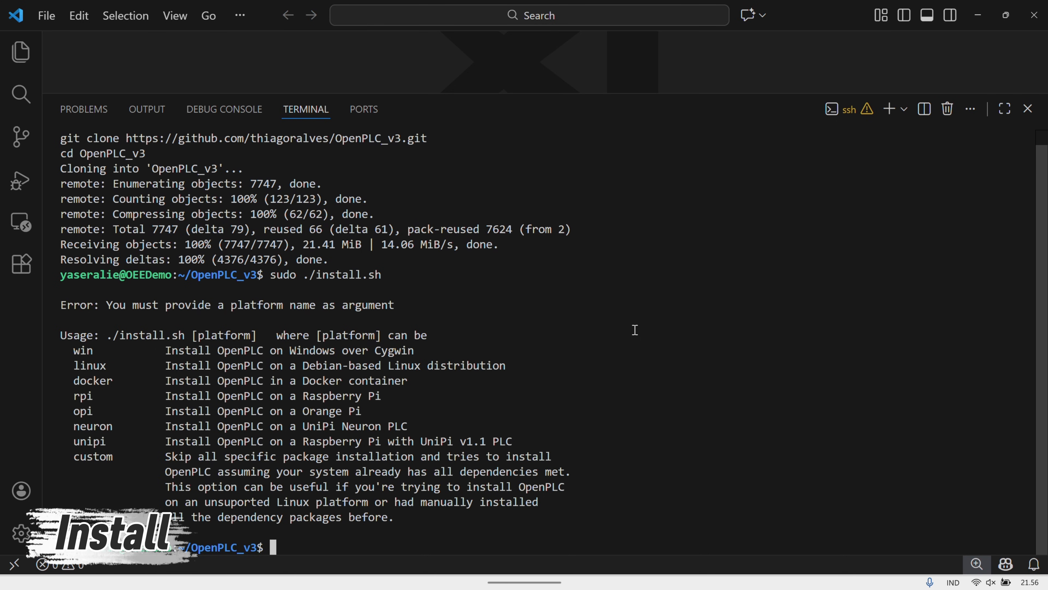
key(Up)
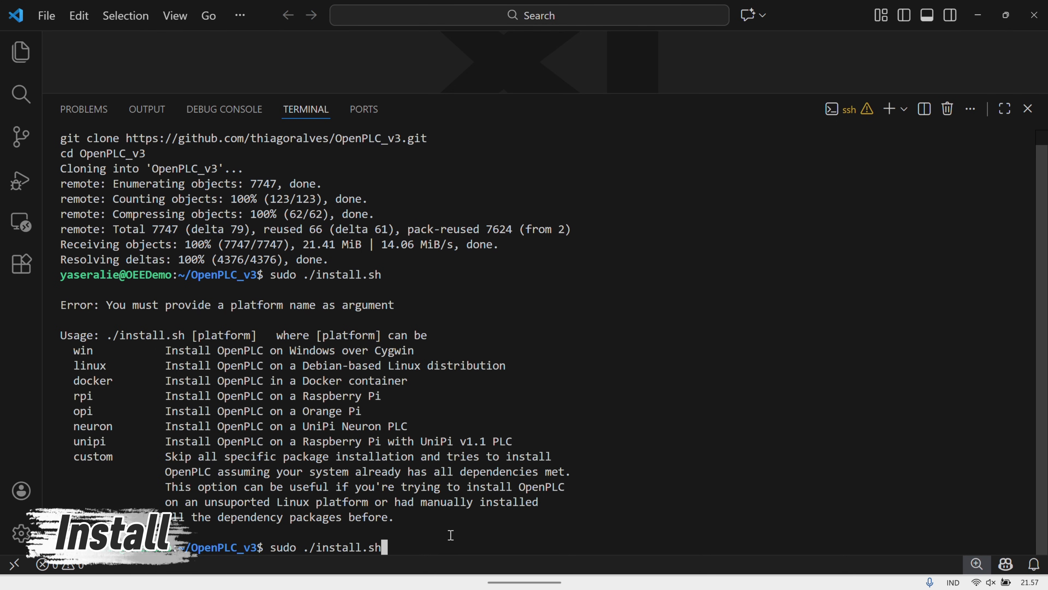
text(linux)
key(Return)
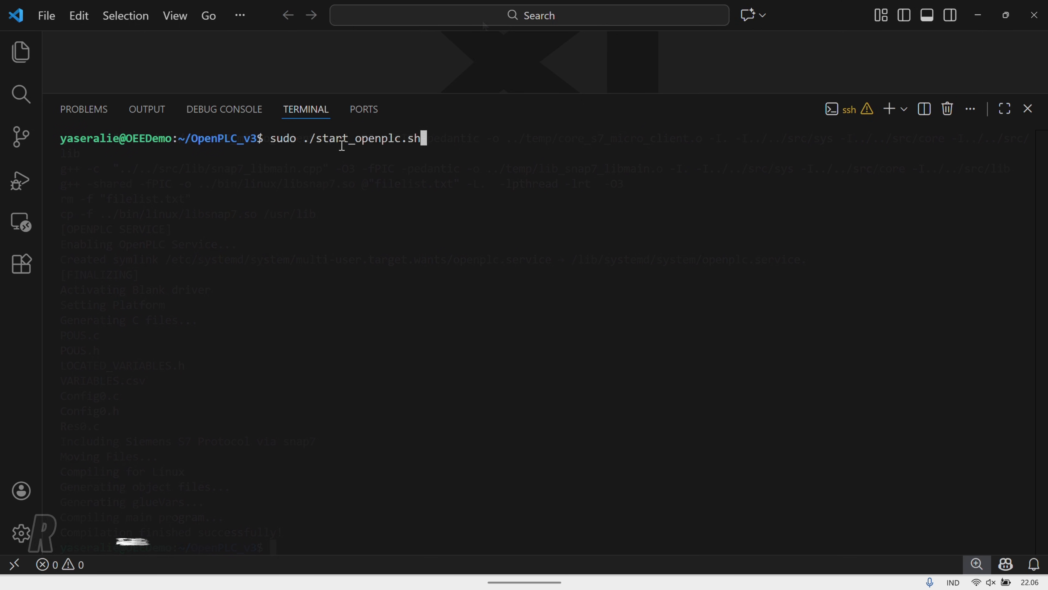
Start the OpenPLC runtime service from the OpenPLC_v3 folder with sudo ./start_openplc.sh
key(Return)
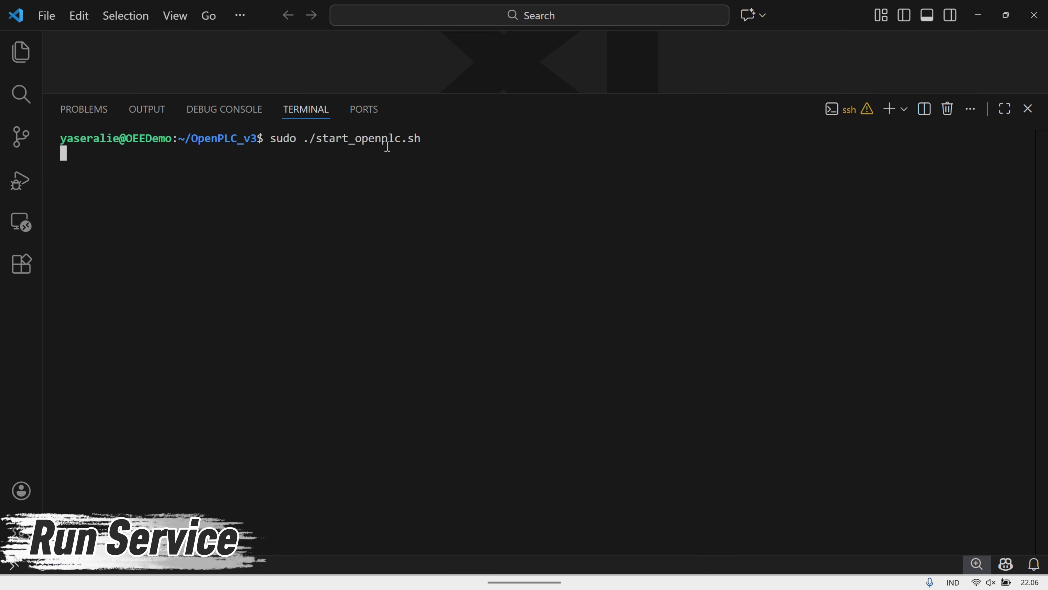
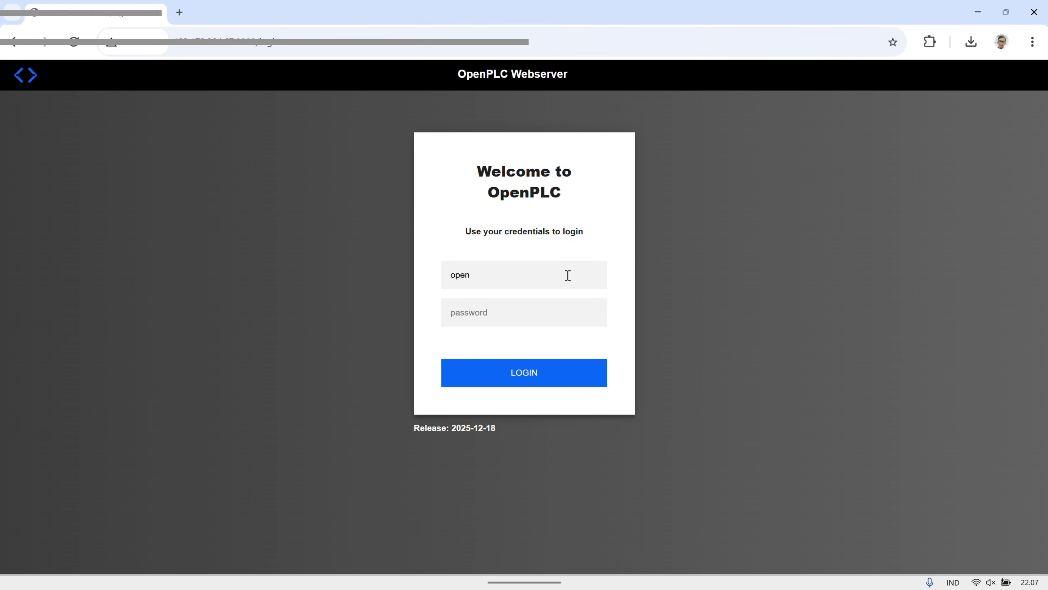
Log in to the OpenPLC Webserver with the username and account password, and open the Users page
key(Tab)
text(ope)
click(558, 374)
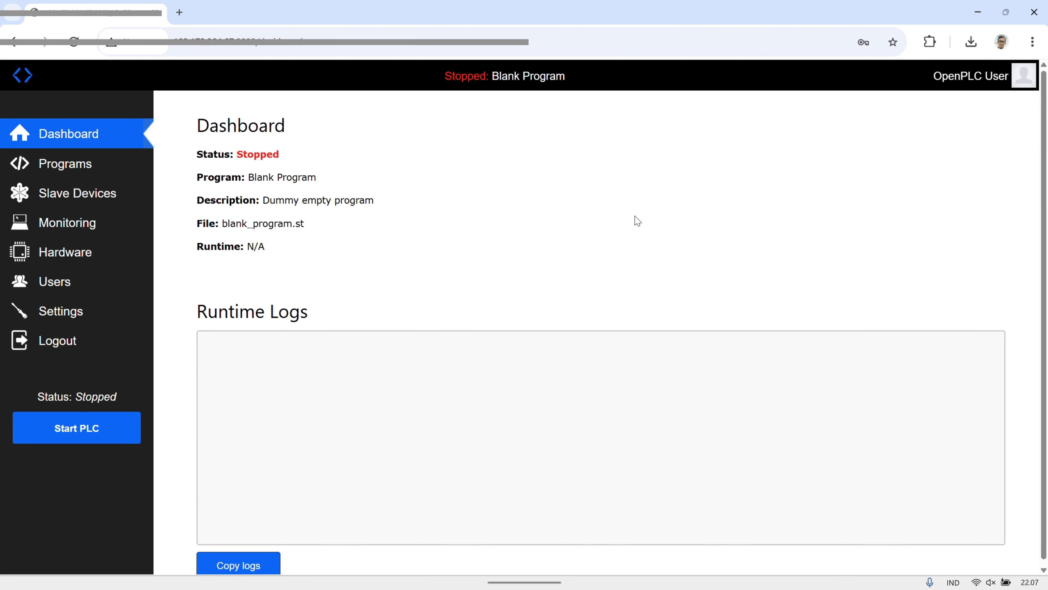
click(80, 286)
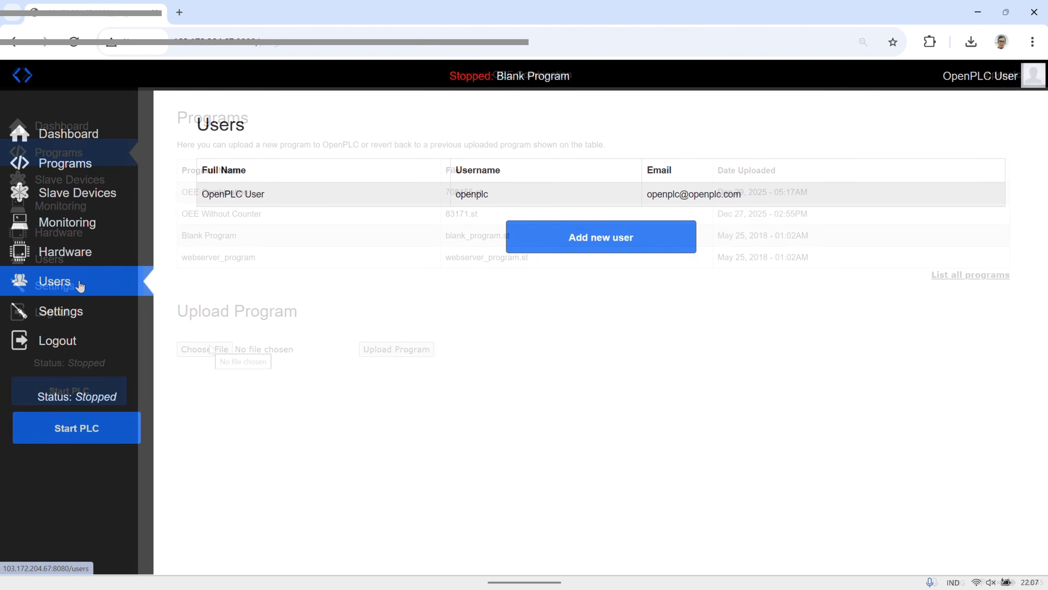
Choose program.st from the Test CTU project's build > OpenPLC Runtime v3 > src folder as the program file to upload
click(205, 347)
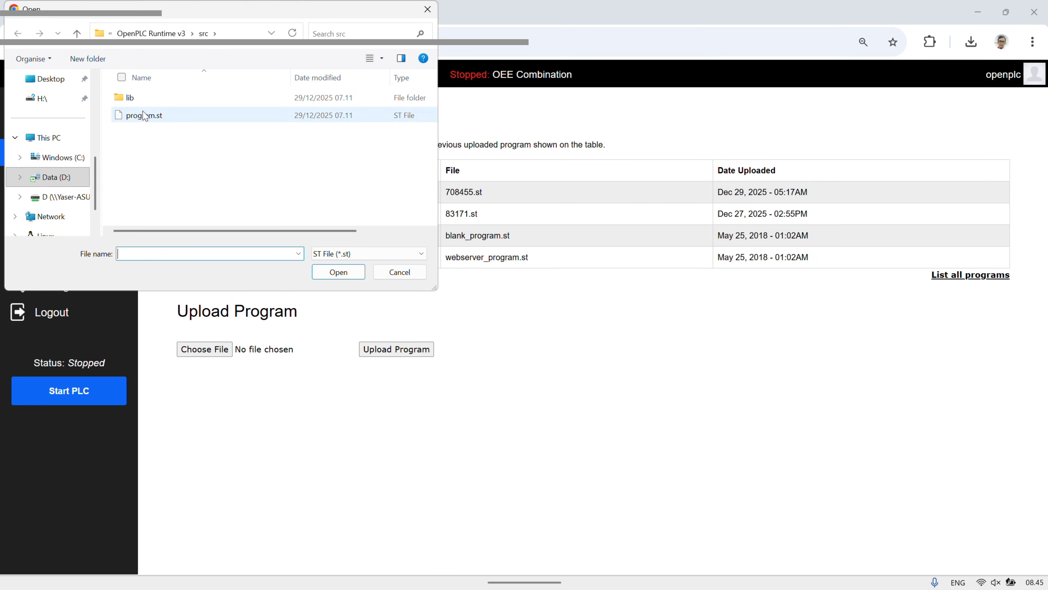
click(76, 33)
click(76, 33)
click(77, 33)
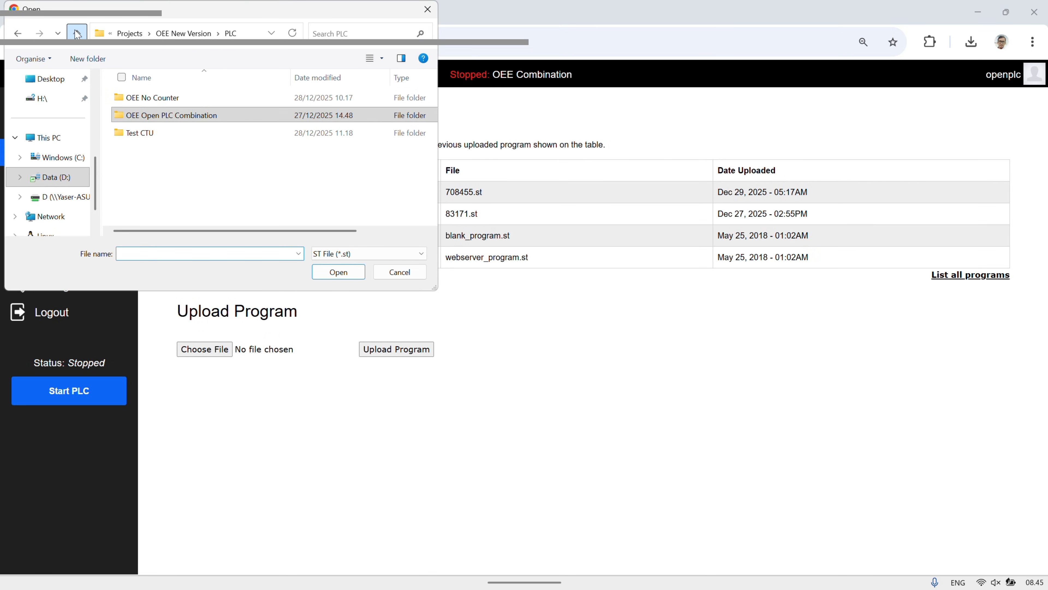
click(141, 141)
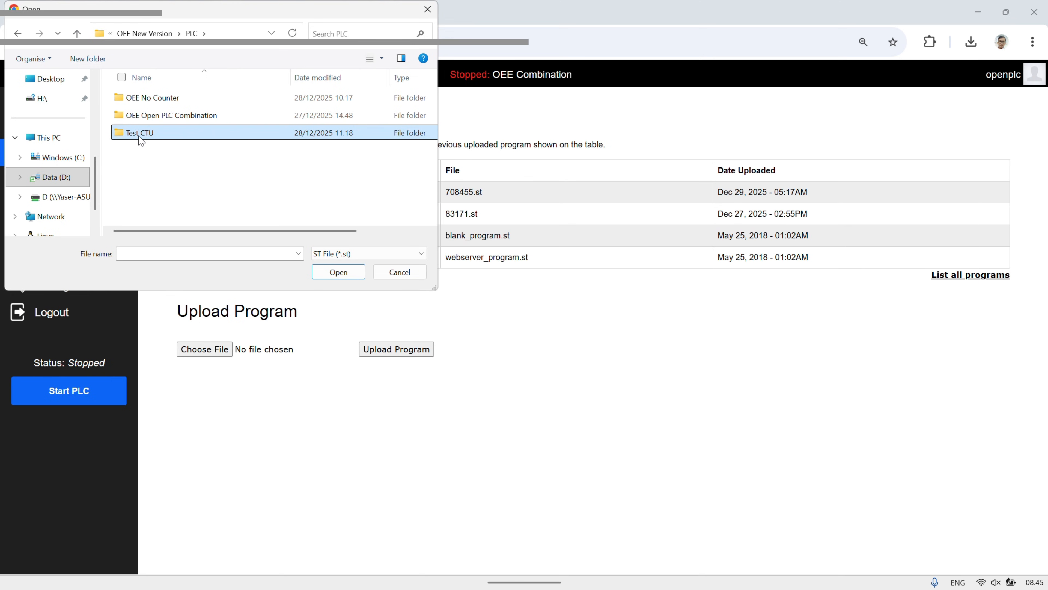
double_click(140, 139)
double_click(141, 98)
click(142, 103)
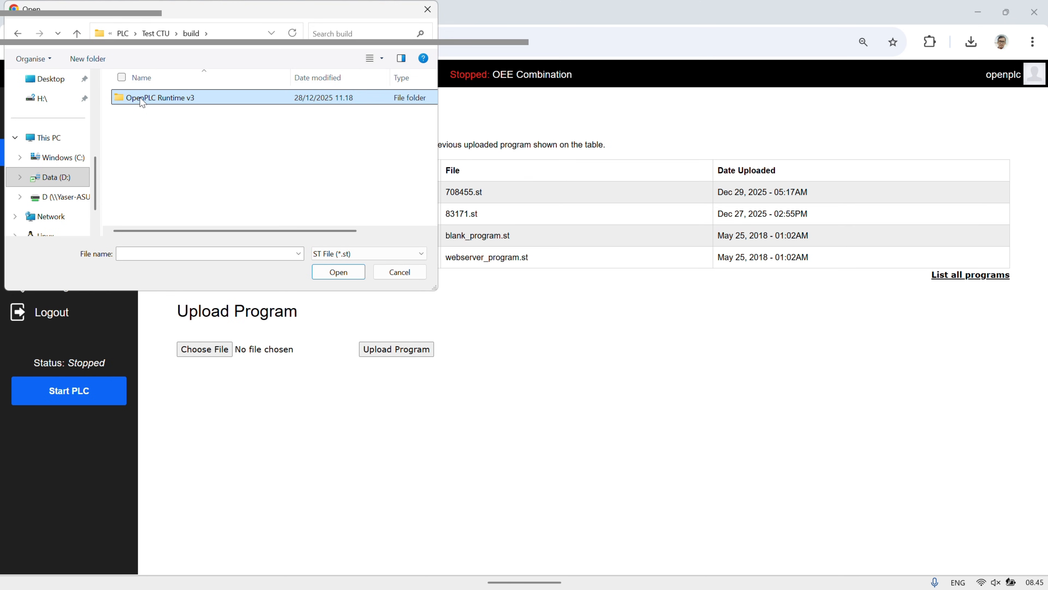
double_click(142, 99)
double_click(141, 100)
click(144, 118)
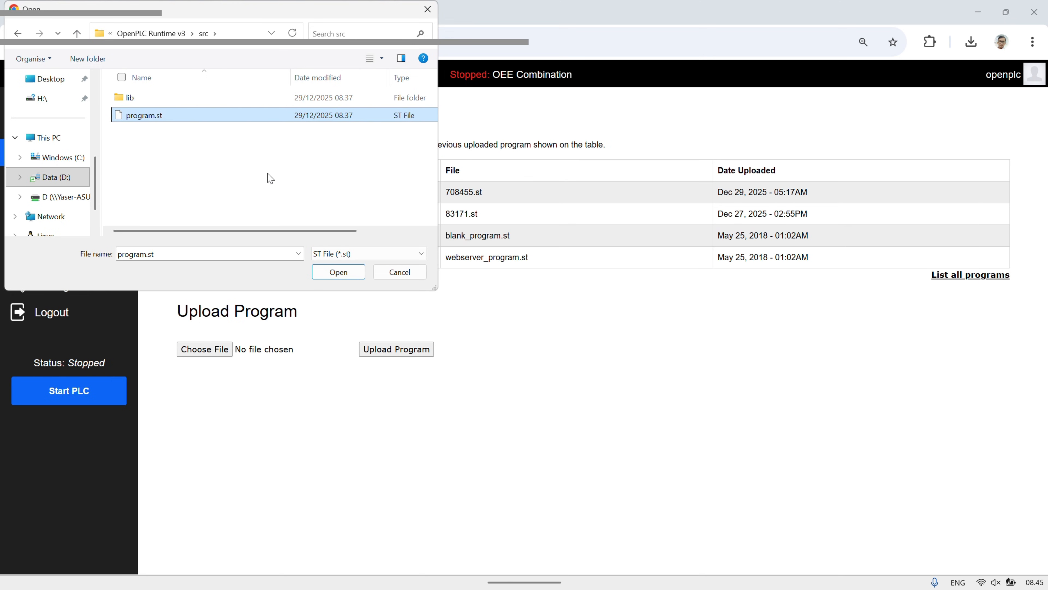
click(340, 272)
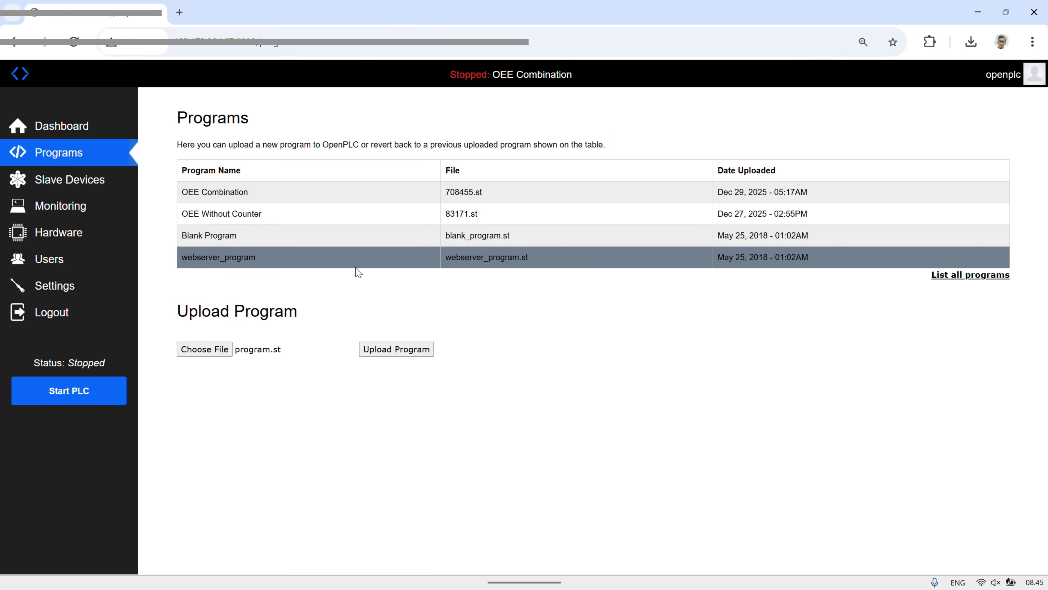
Upload the chosen file as a new program named Test CTU, let it compile and return to the dashboard
click(396, 349)
click(312, 182)
click(296, 215)
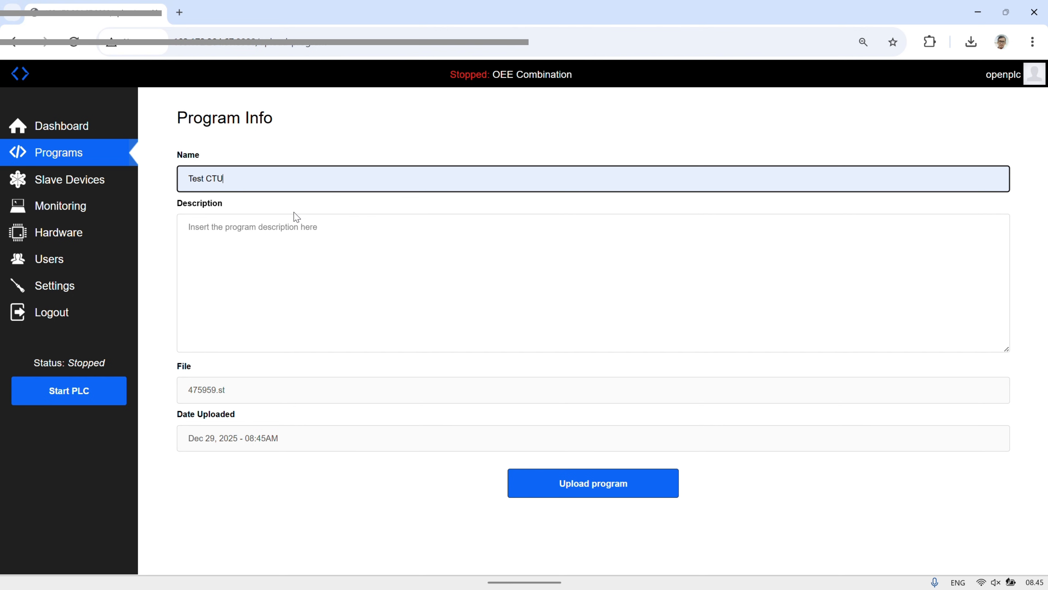
click(575, 484)
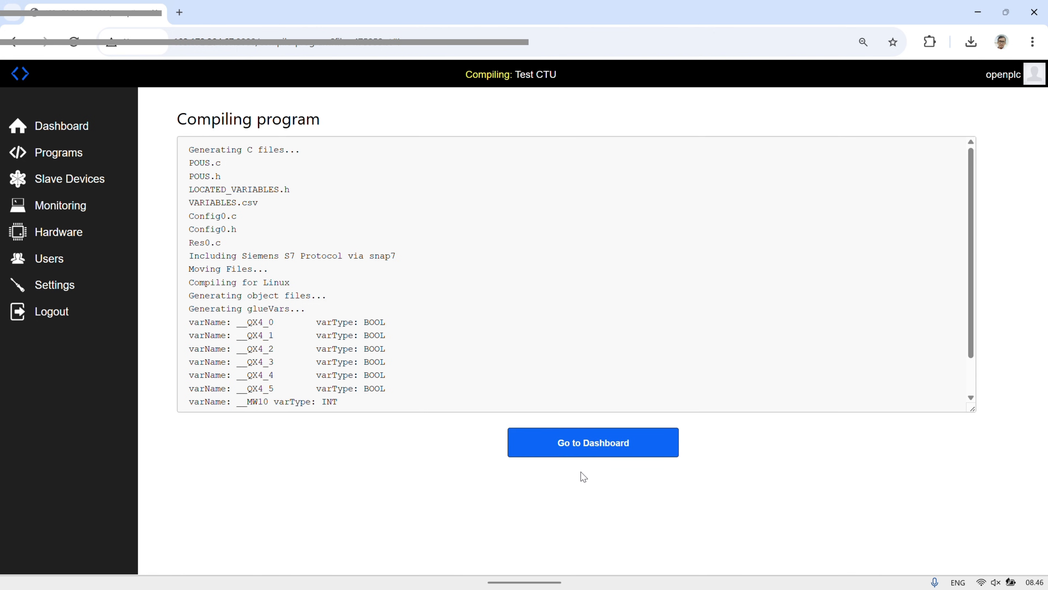
click(590, 443)
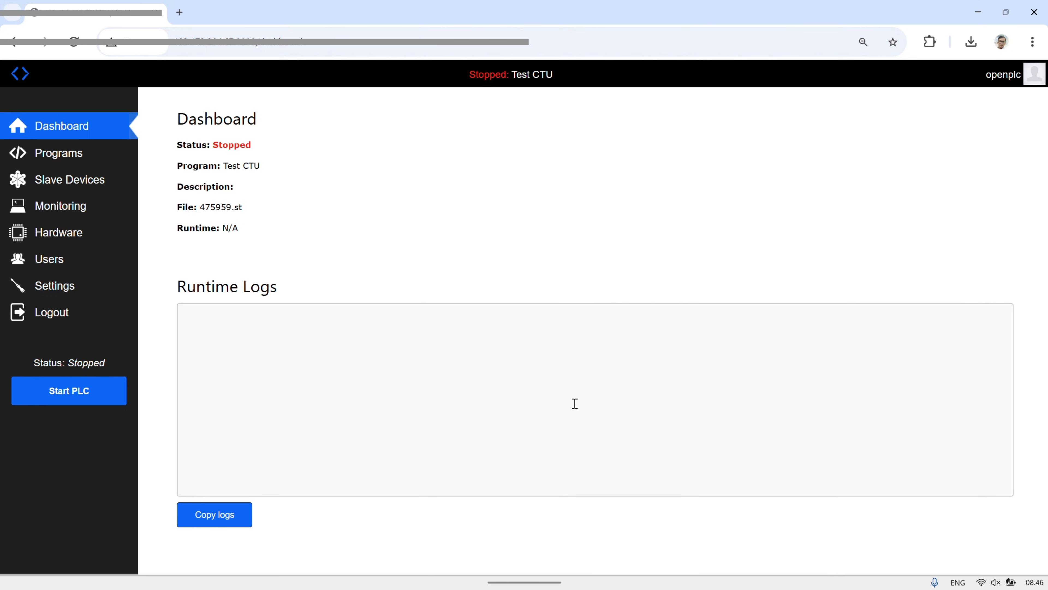
Start the PLC with the Test CTU program and check the Modbus server port in the runtime settings
click(73, 398)
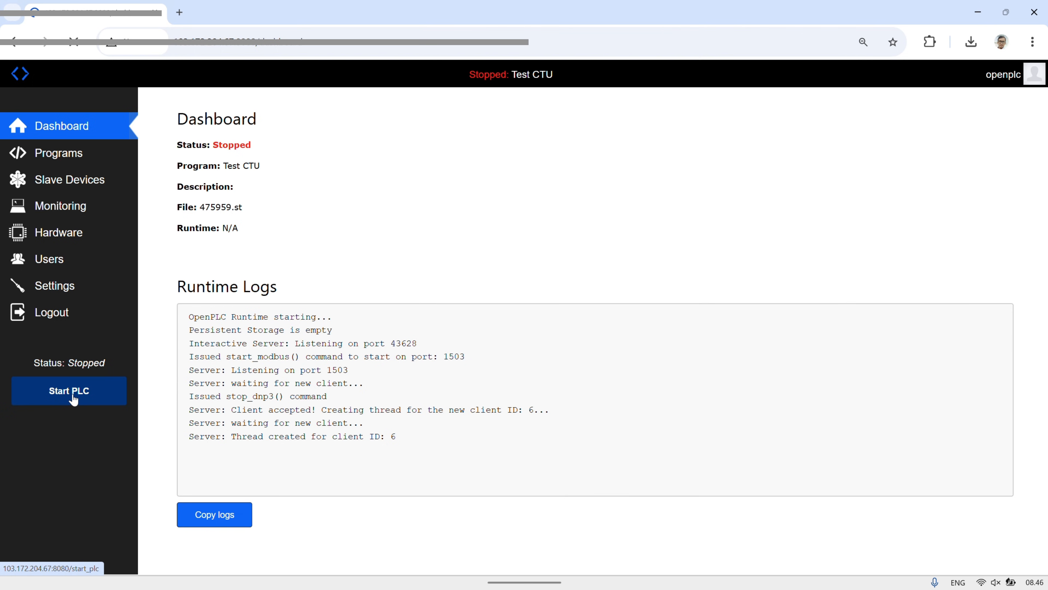
click(64, 289)
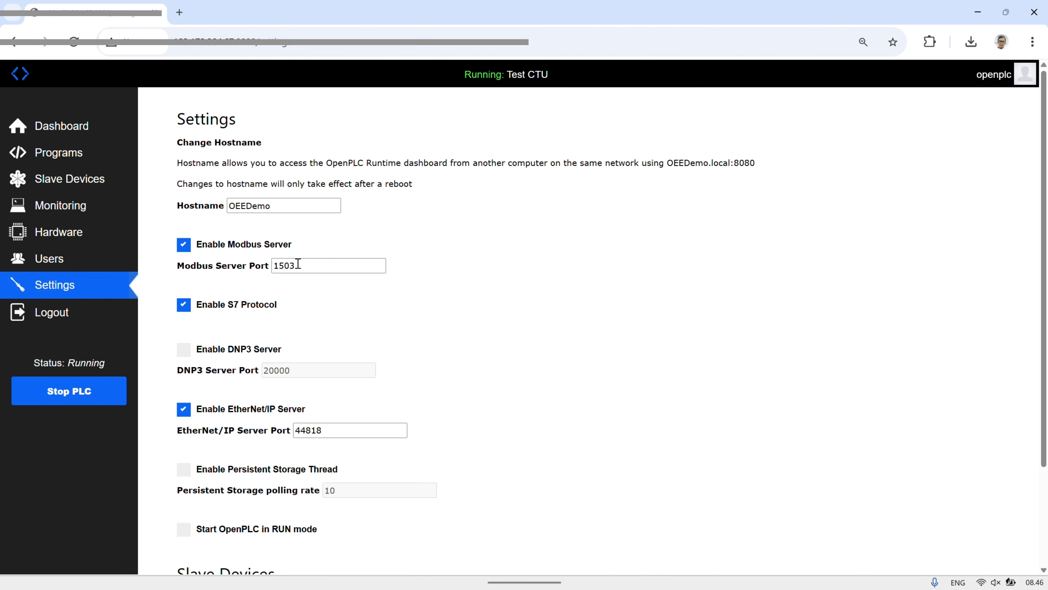
drag(298, 265, 273, 266)
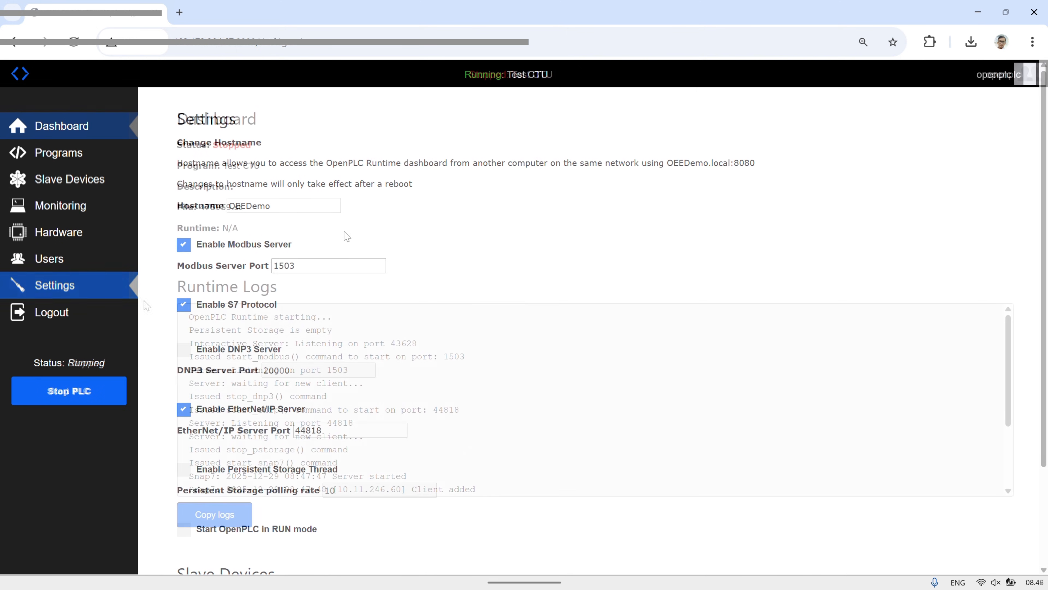
Test the relays in live monitoring by writing Relay_Start true and back to false, and the same for Relay_Downtime
click(72, 207)
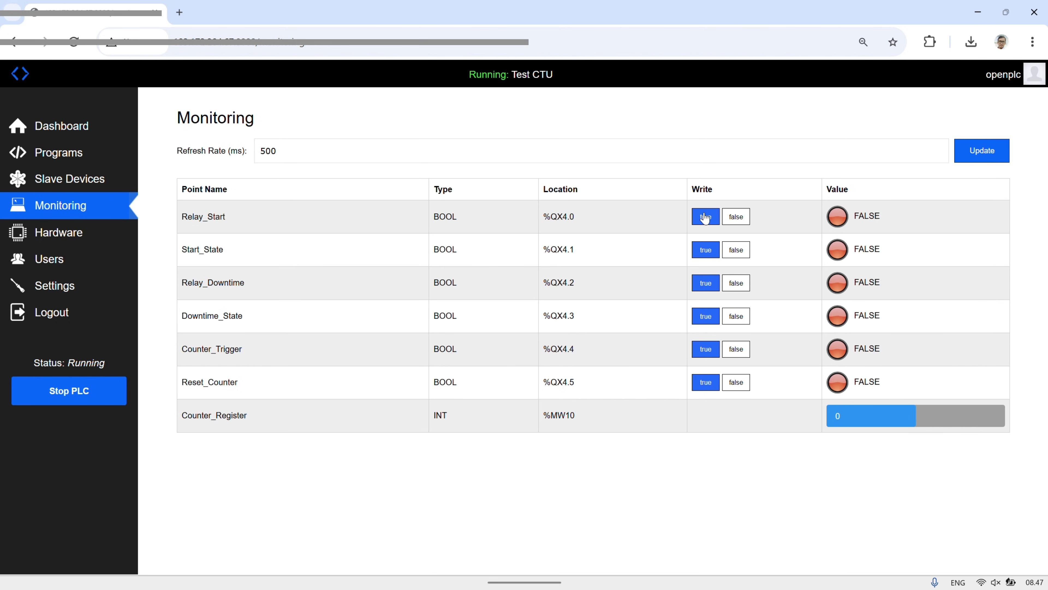
click(706, 217)
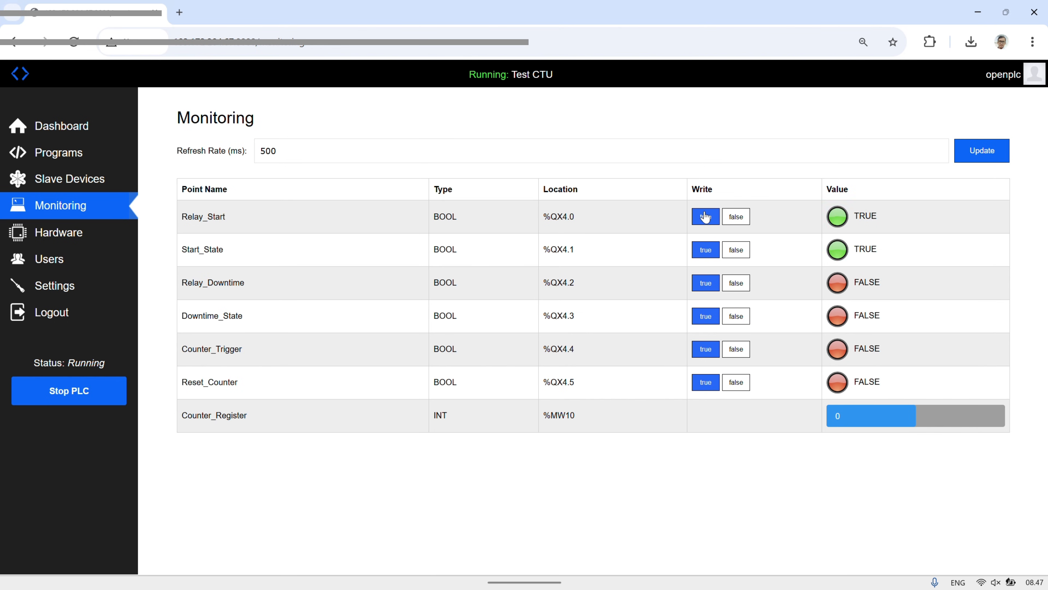
click(736, 216)
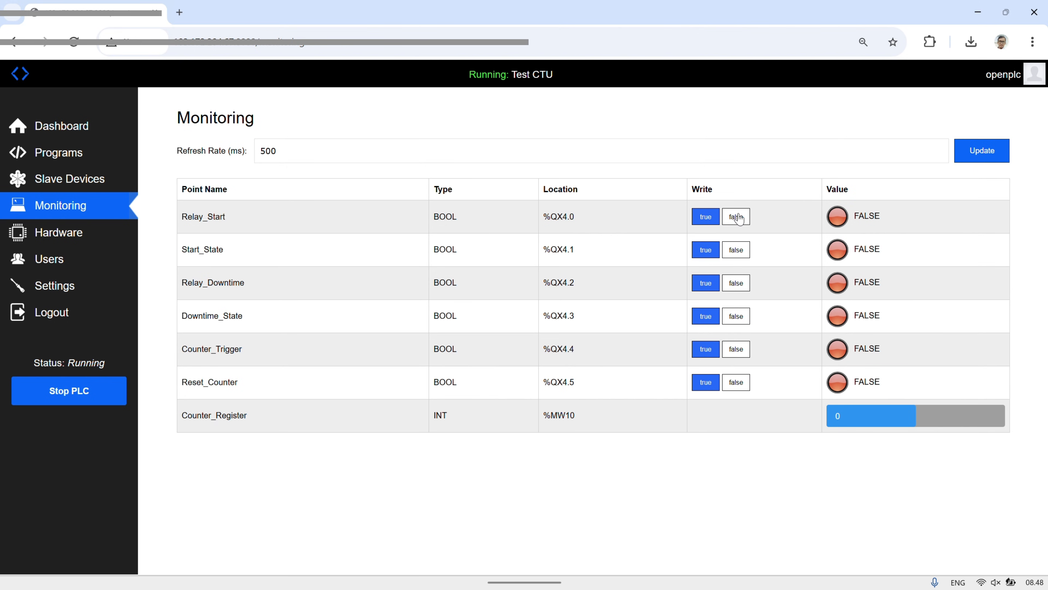
click(706, 283)
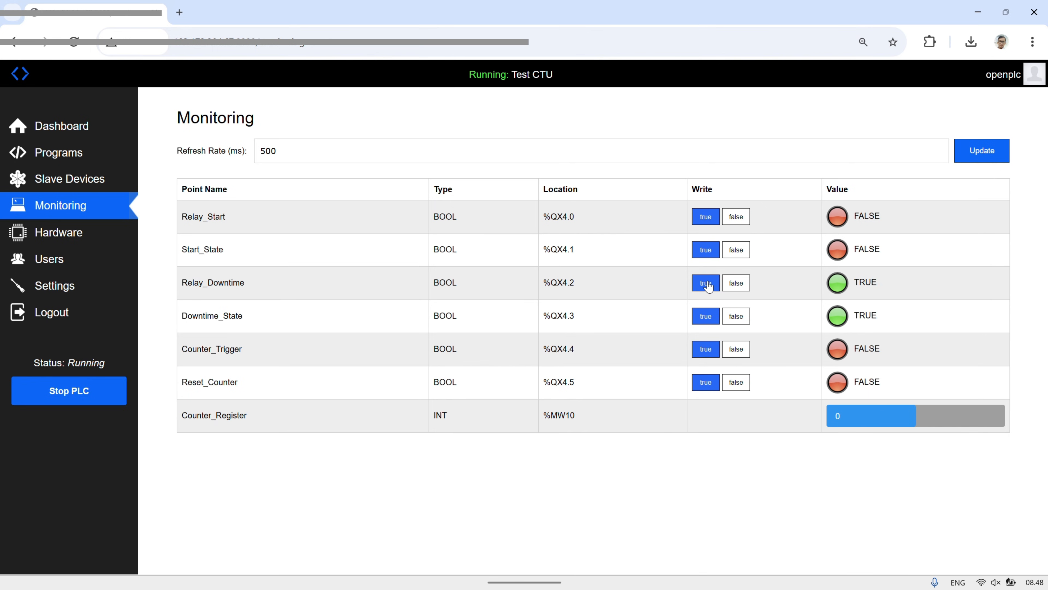
click(737, 284)
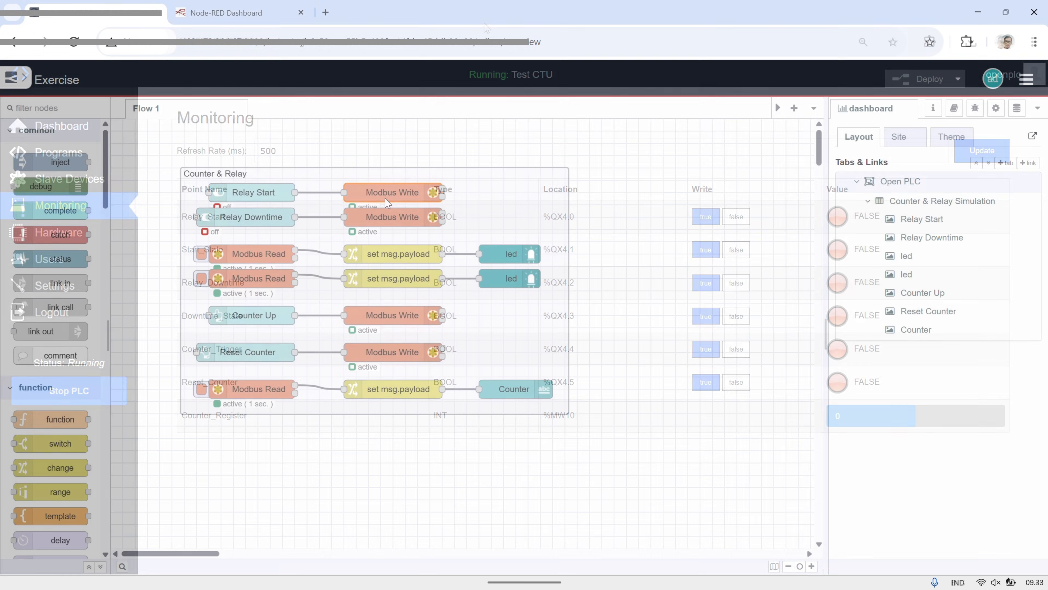
In the Node-RED Exercise flow, examine the Relay Start and Relay Downtime Modbus Write nodes, including the Modbus client's host and port
double_click(388, 195)
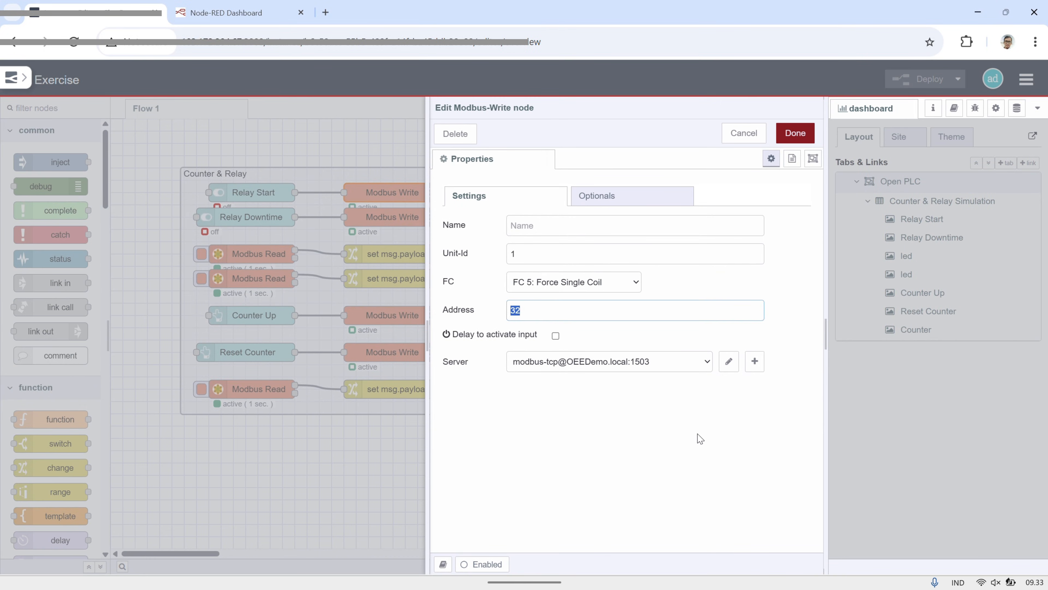
click(729, 361)
click(598, 298)
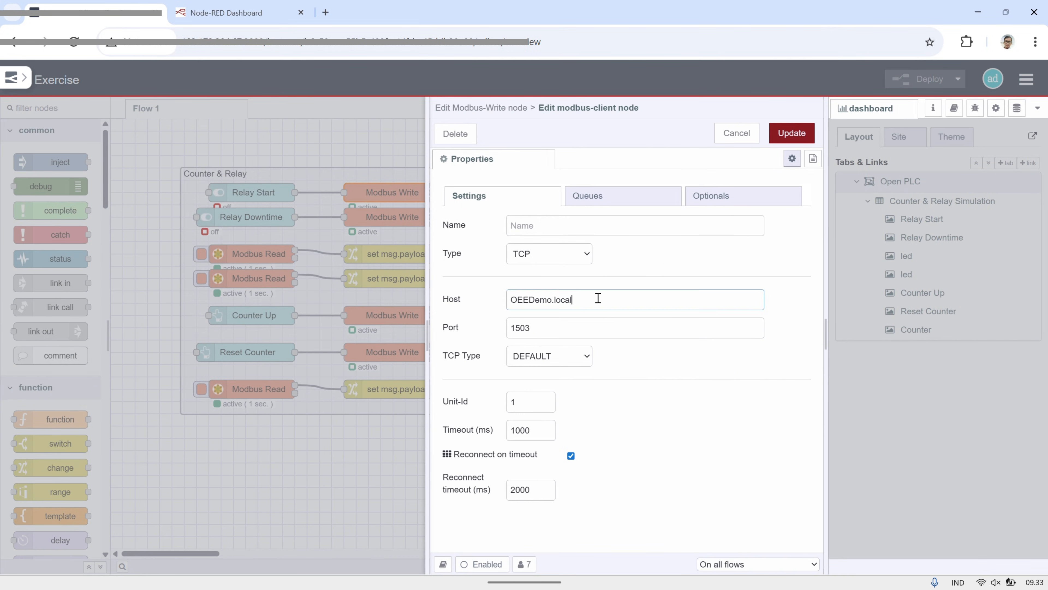
drag(598, 298, 499, 336)
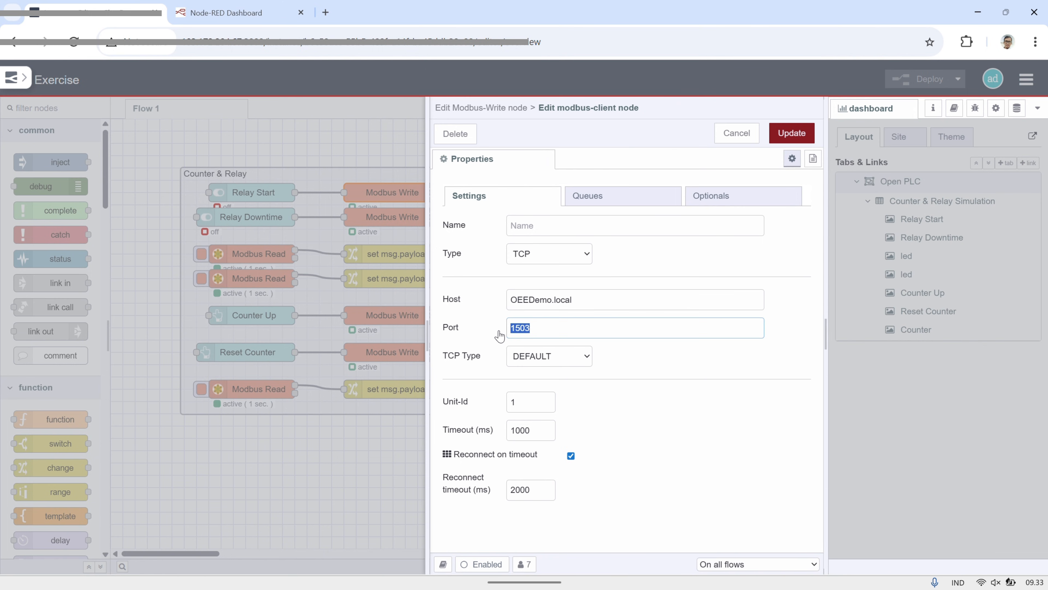
click(737, 133)
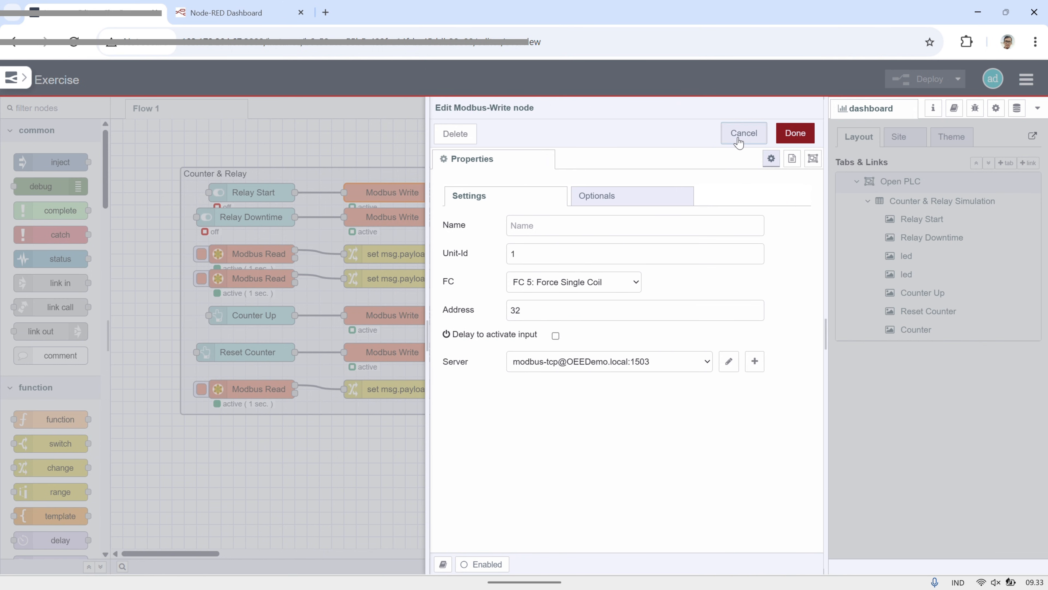
click(739, 133)
double_click(416, 217)
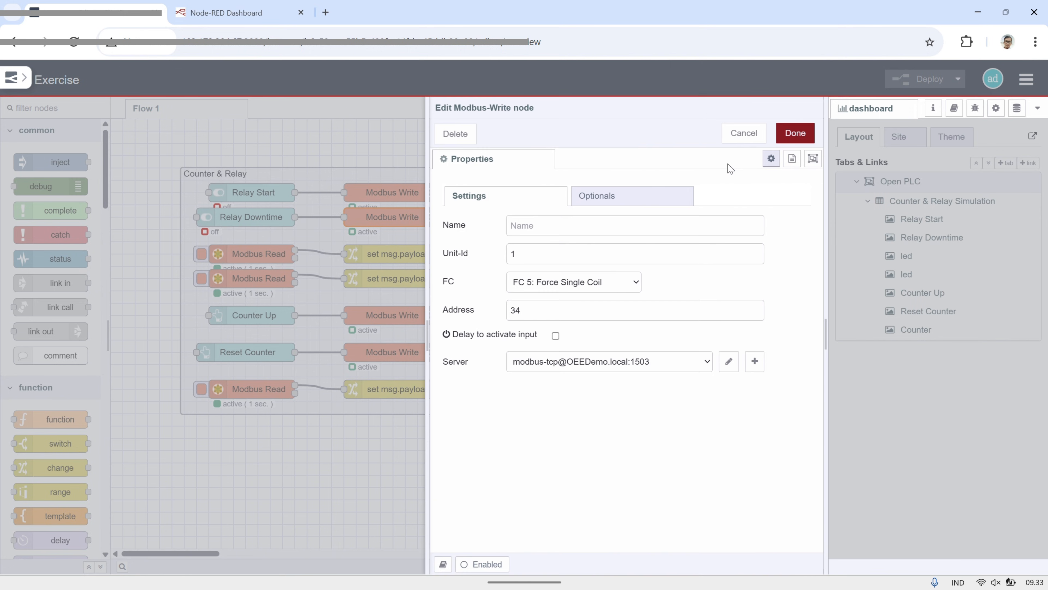
click(744, 134)
Examine the address of the first led's Modbus Read node and the rule of its set msg.payload node
double_click(276, 254)
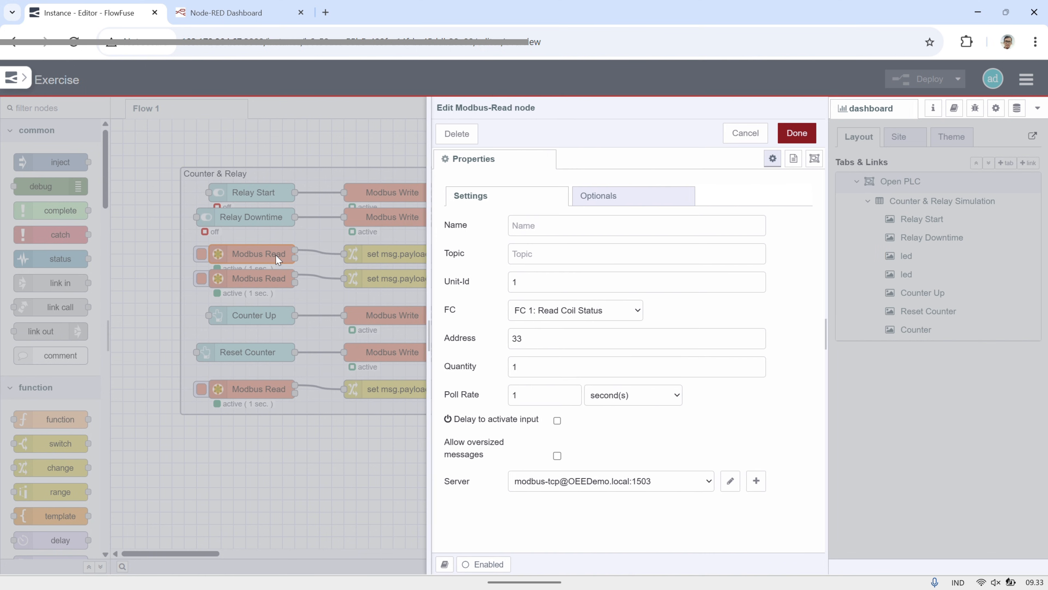
drag(532, 338, 512, 339)
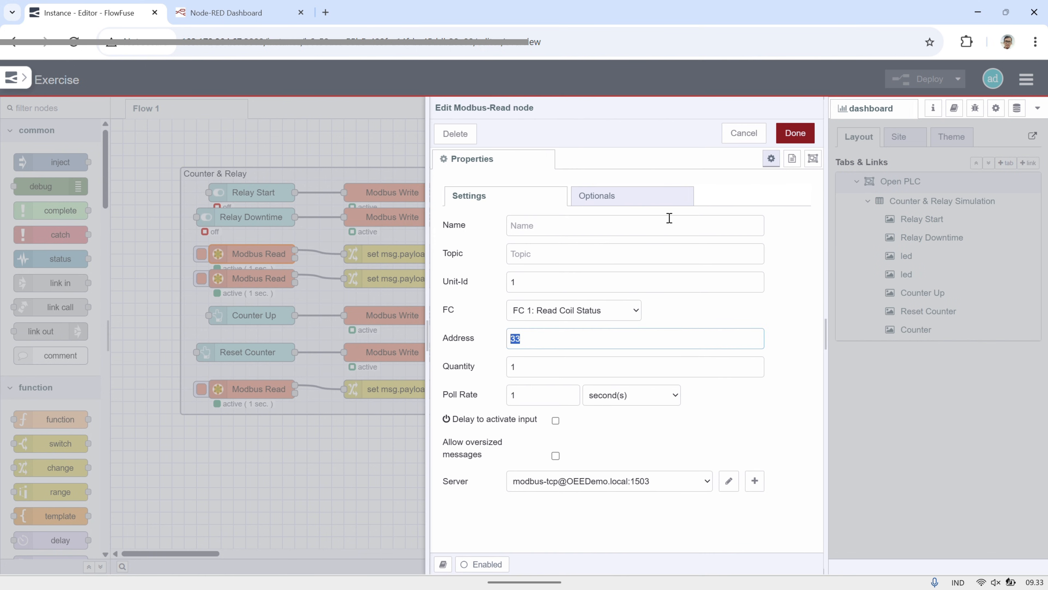
click(796, 133)
double_click(430, 257)
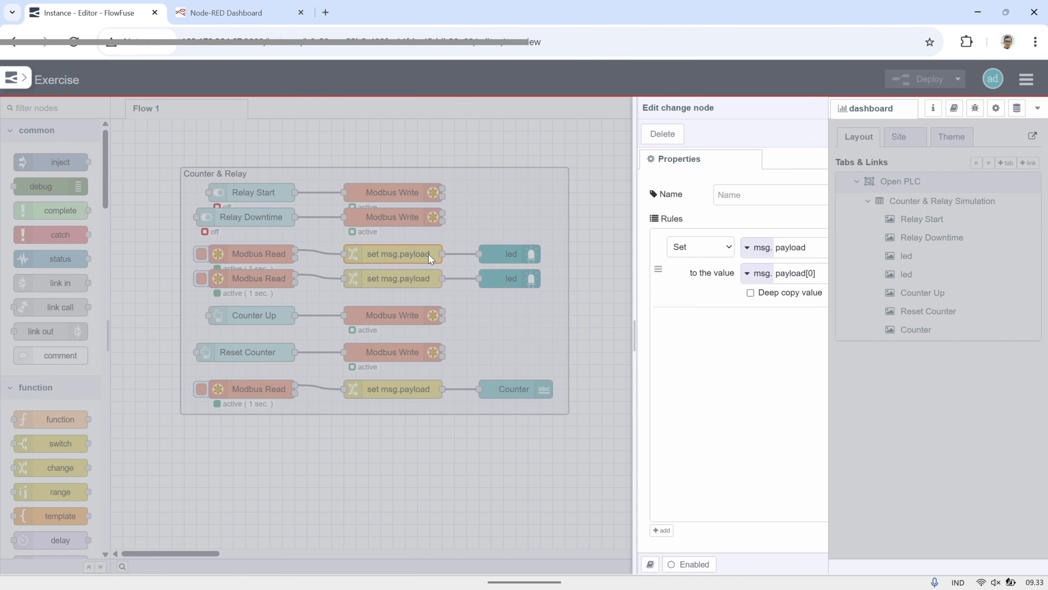
click(795, 132)
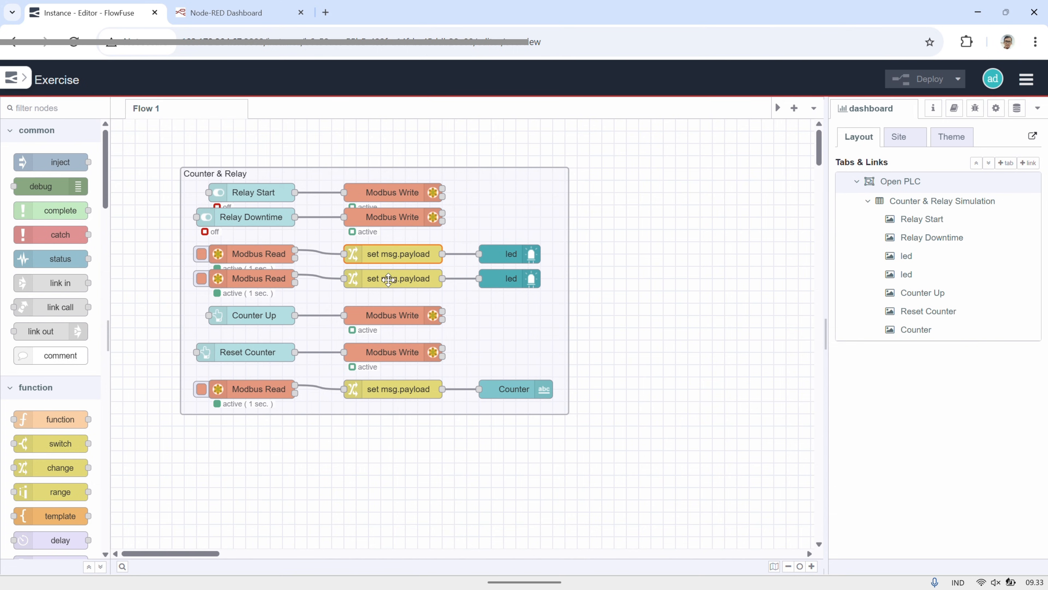
Examine the Counter Up button's payload and the address of the Modbus Write node connected to it
double_click(256, 318)
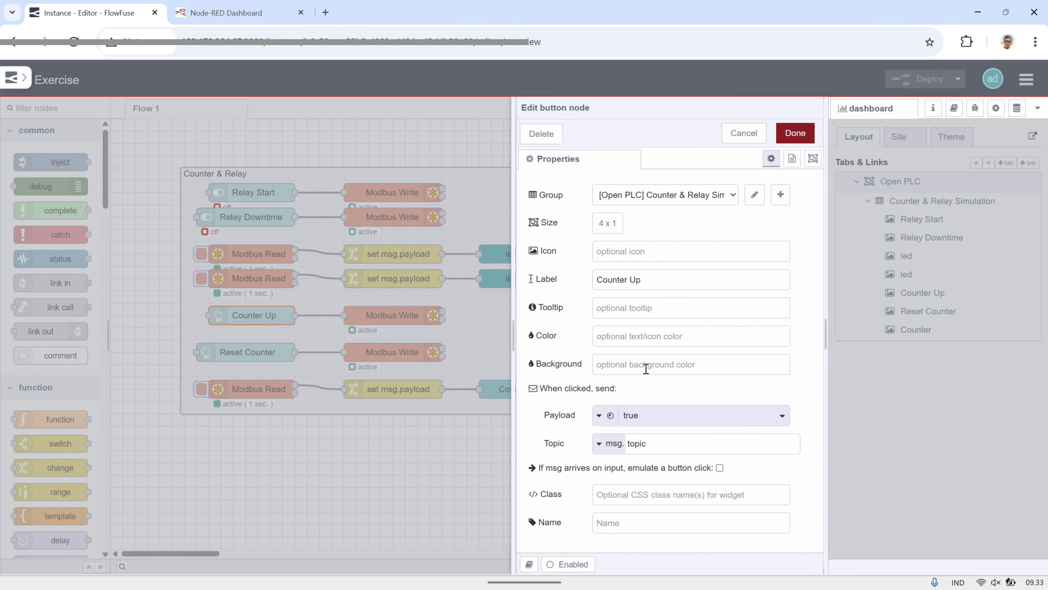
click(648, 418)
click(634, 434)
click(796, 133)
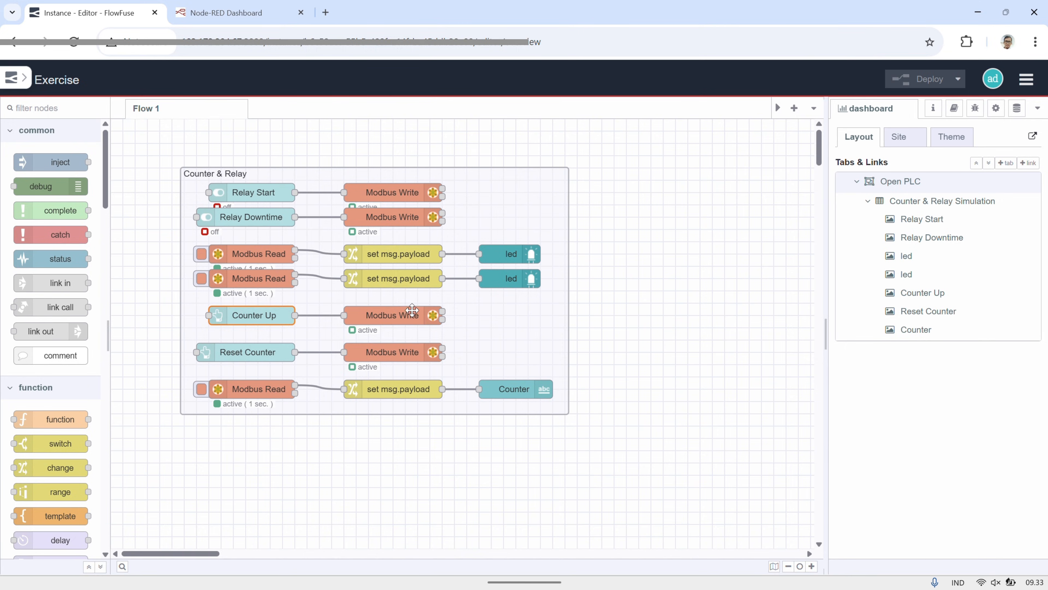
double_click(413, 315)
click(519, 309)
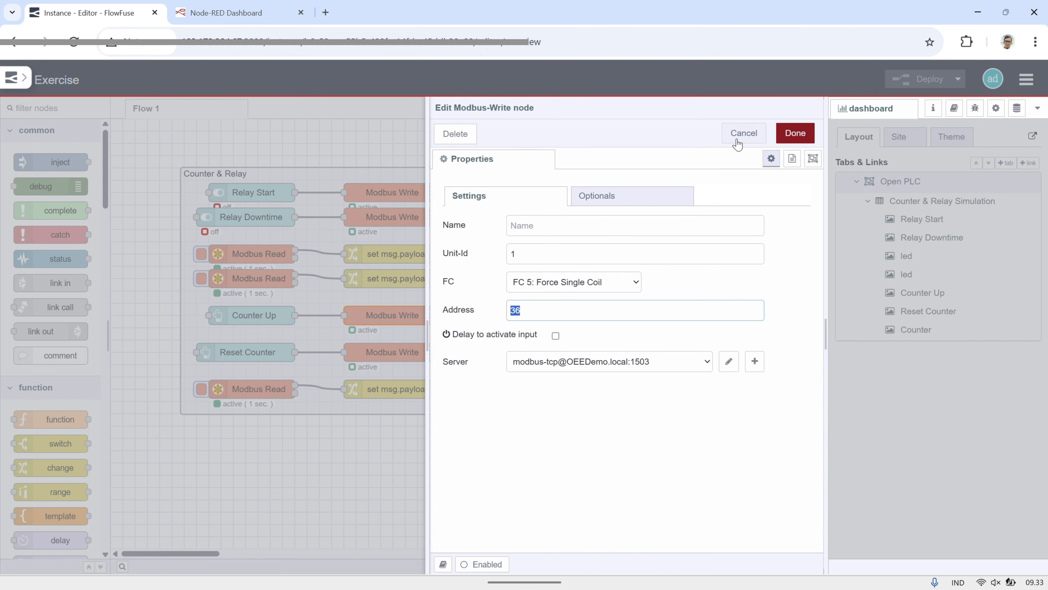
click(793, 136)
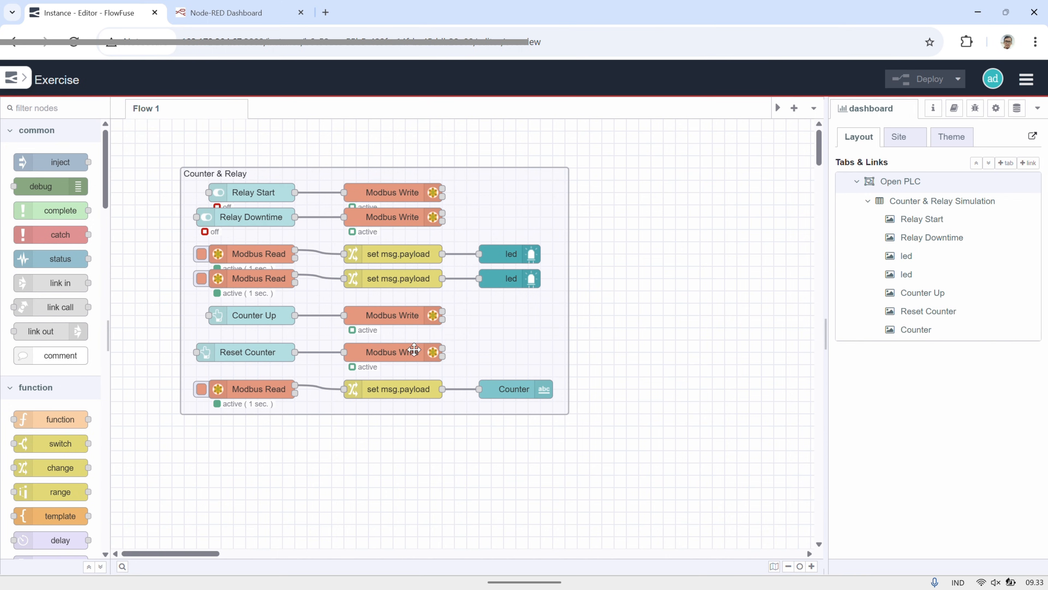
Examine the address and quantity of the Counter's Modbus Read node and the rule of its set msg.payload node
double_click(272, 390)
drag(538, 341, 497, 344)
click(537, 365)
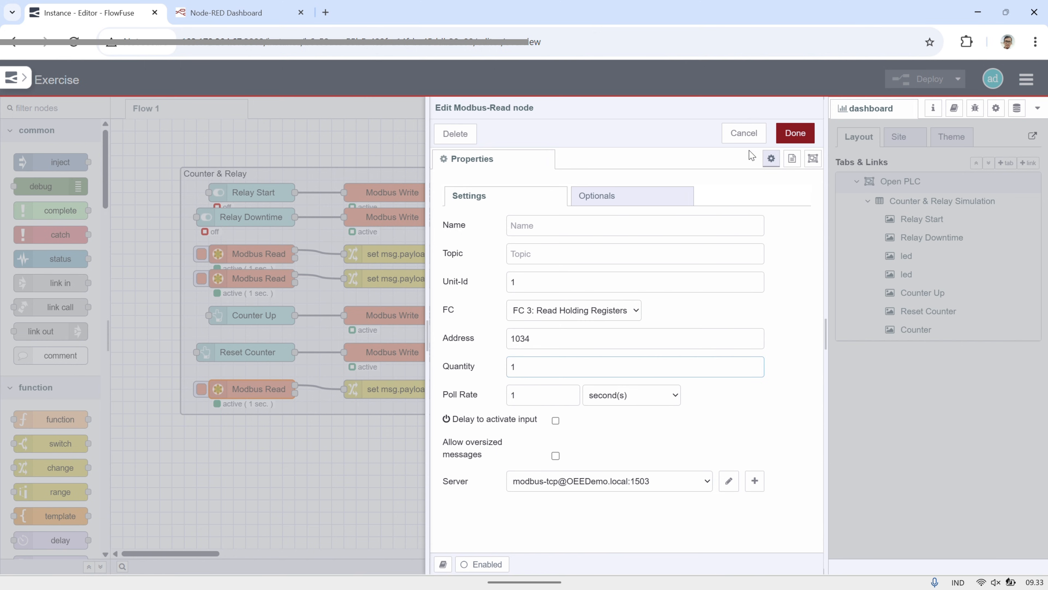
click(745, 133)
double_click(394, 388)
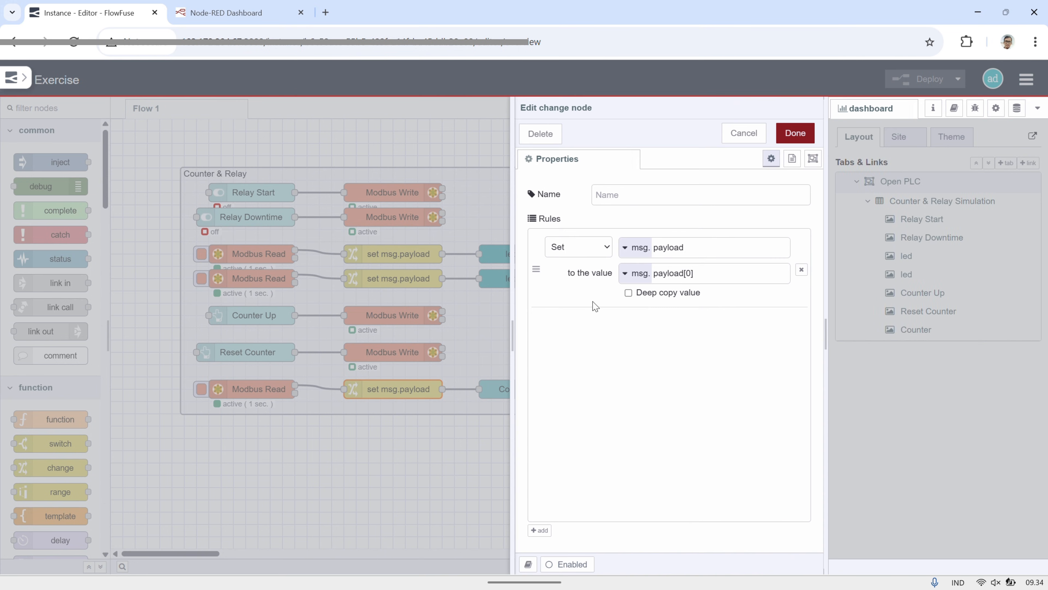
drag(707, 274, 649, 277)
click(787, 136)
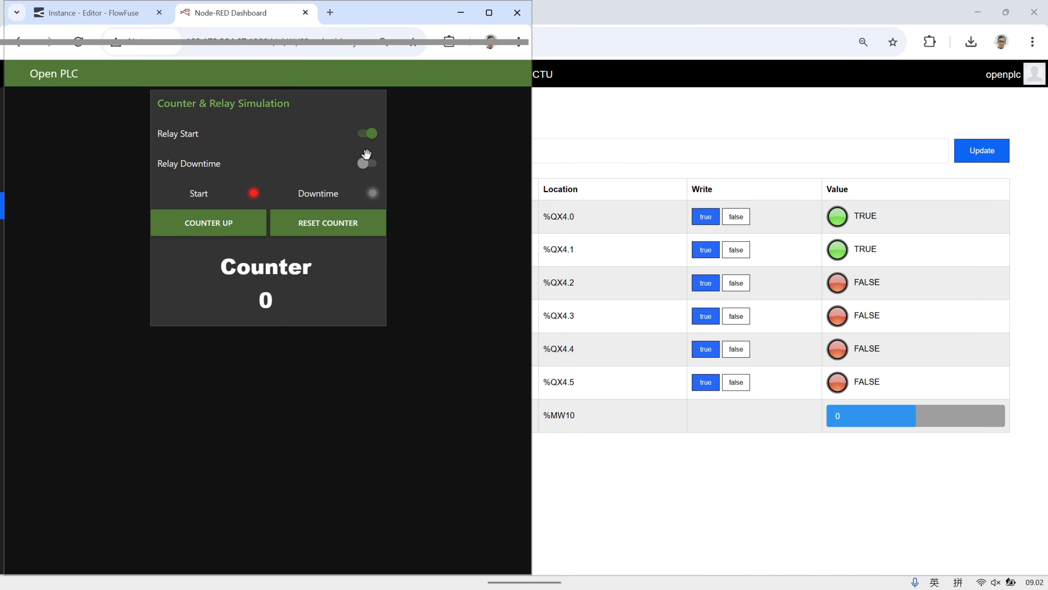
Test the Relay Start and Relay Downtime switches on the dashboard by toggling each one, ending with both switched on
click(363, 163)
click(371, 134)
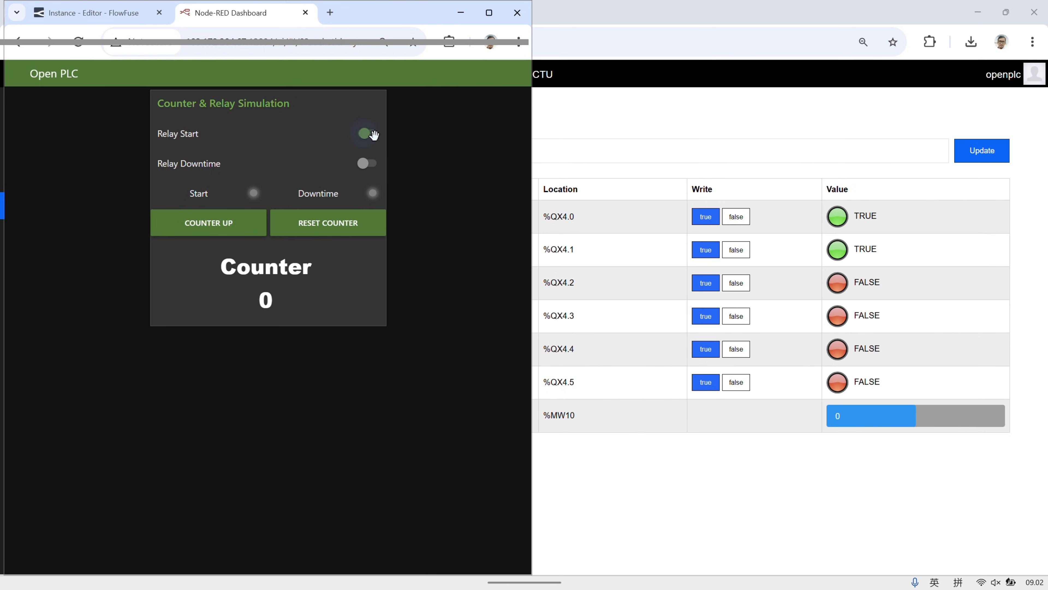
click(363, 163)
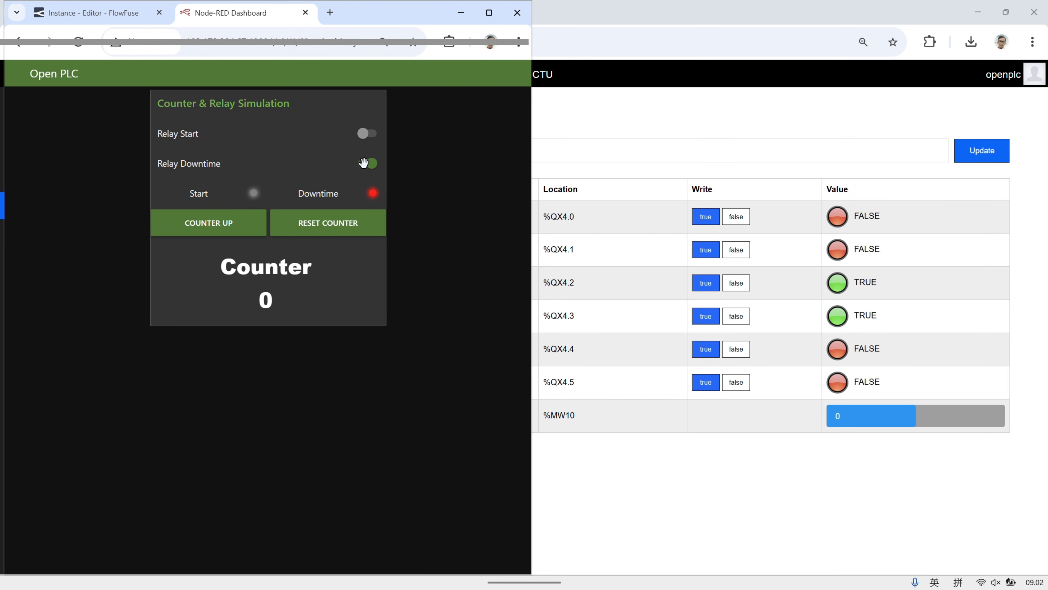
click(365, 134)
Count the dashboard counter up to 10 one increment at a time and reset it to 0
click(236, 221)
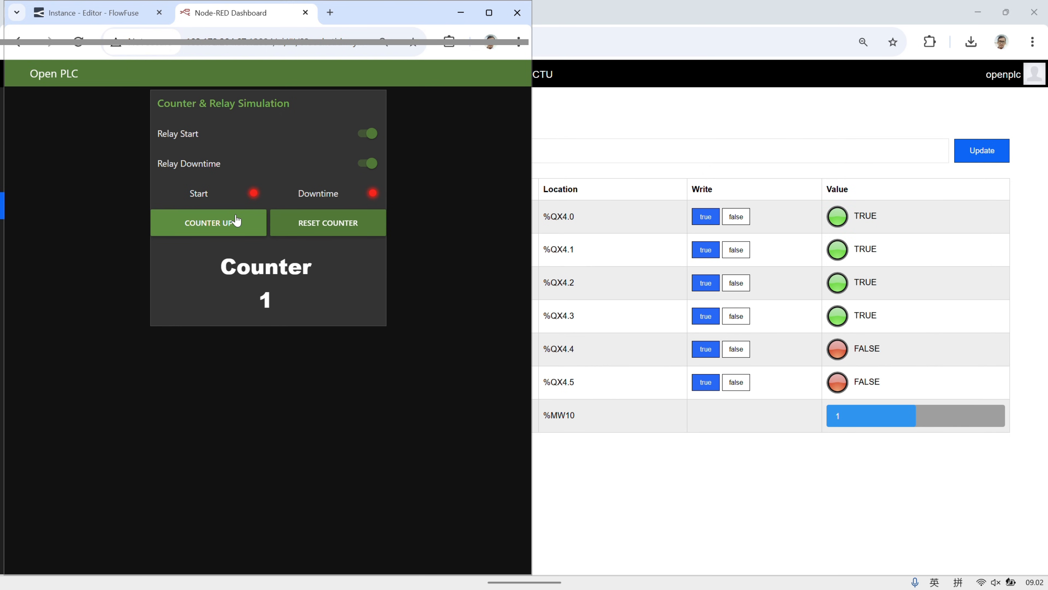
click(236, 221)
click(236, 222)
click(237, 221)
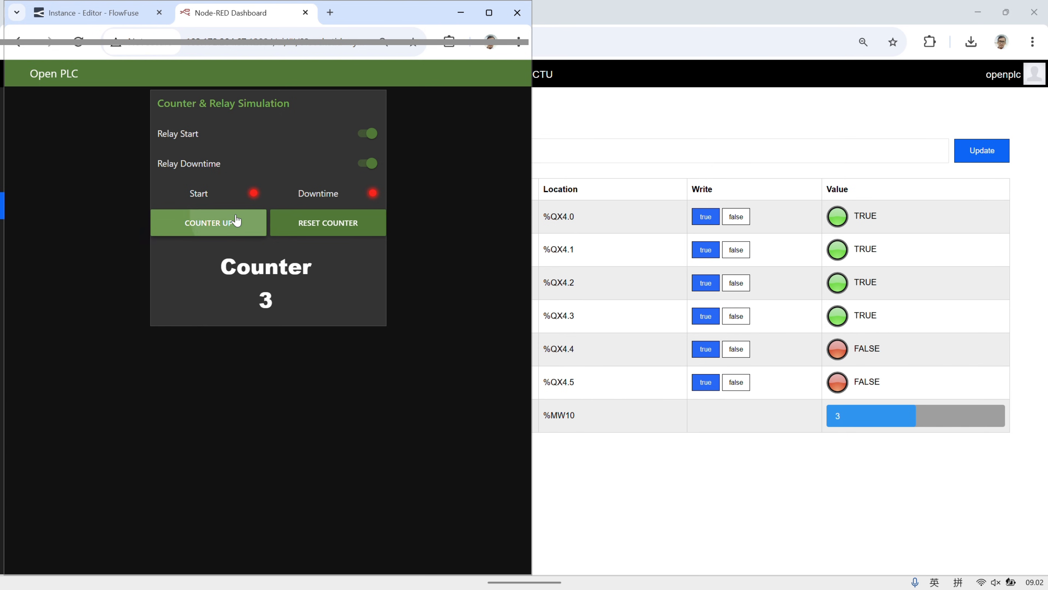
click(236, 222)
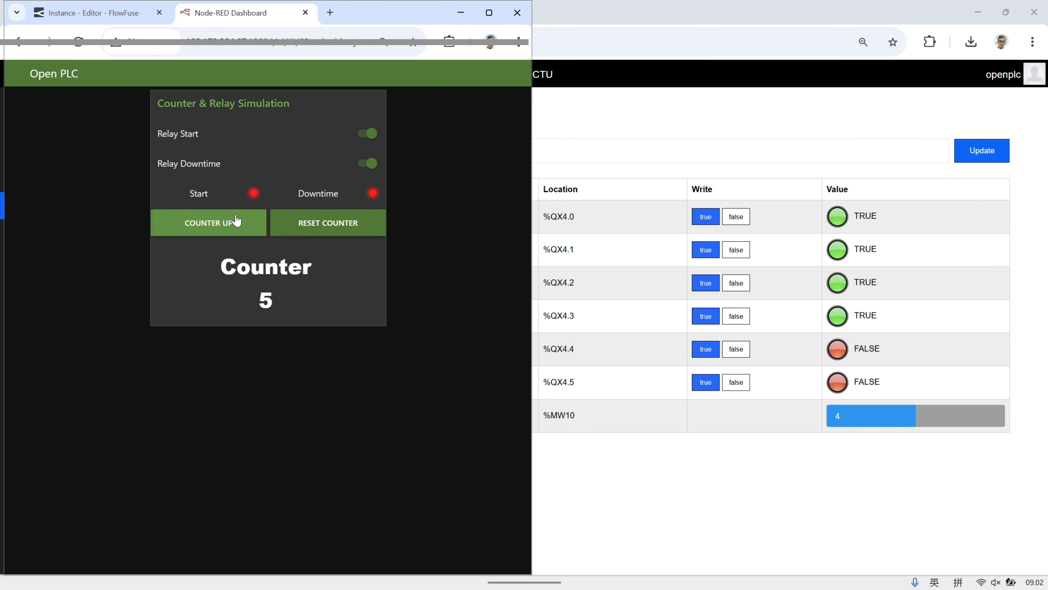
click(237, 221)
click(236, 222)
click(236, 221)
click(237, 222)
click(237, 222)
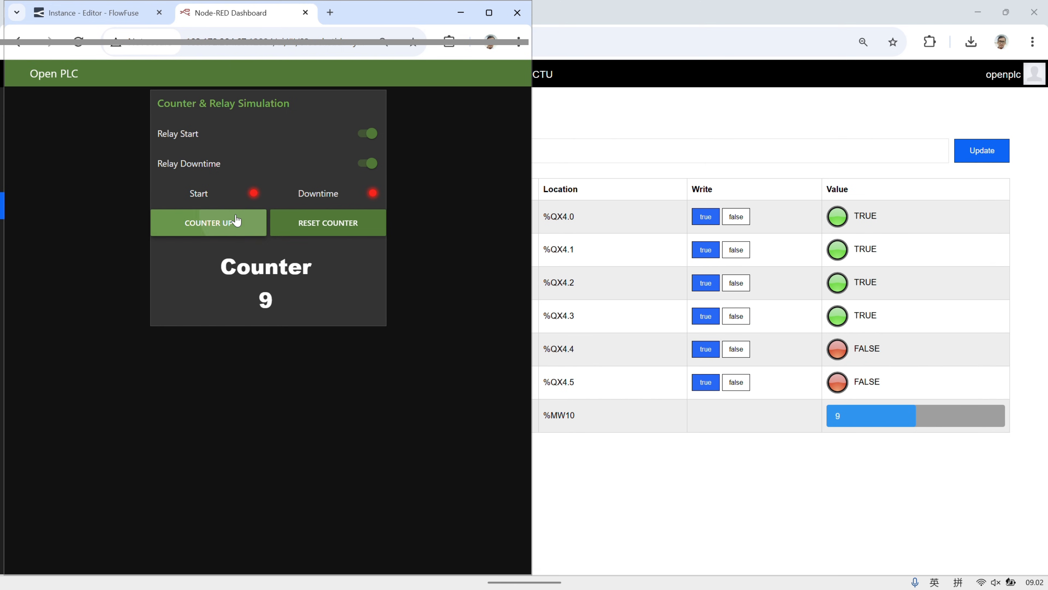
click(324, 225)
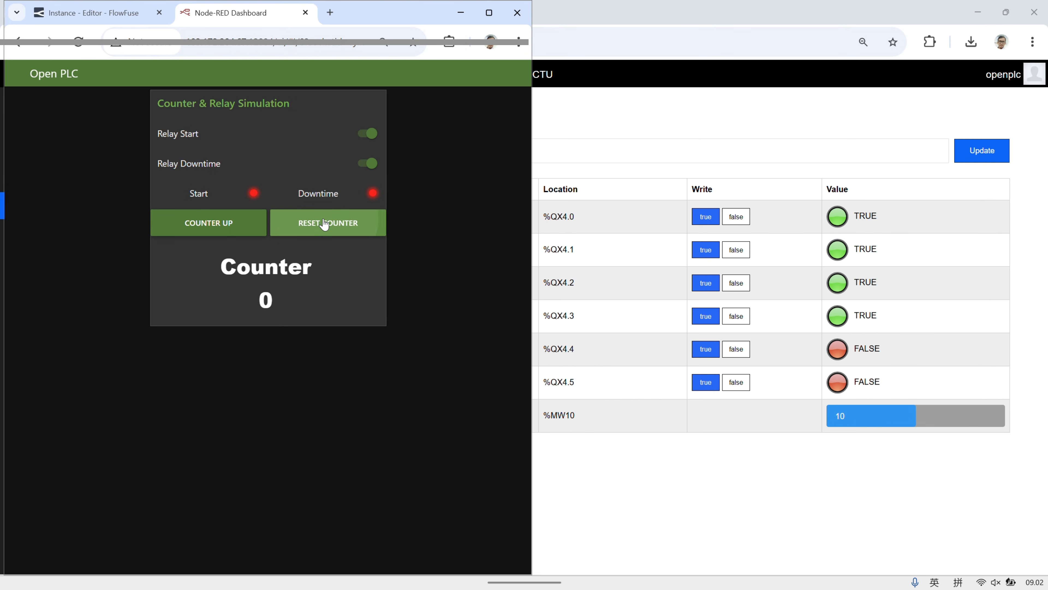
Count the dashboard counter up from 0 to 4 and switch Relay Downtime off
click(241, 225)
click(240, 224)
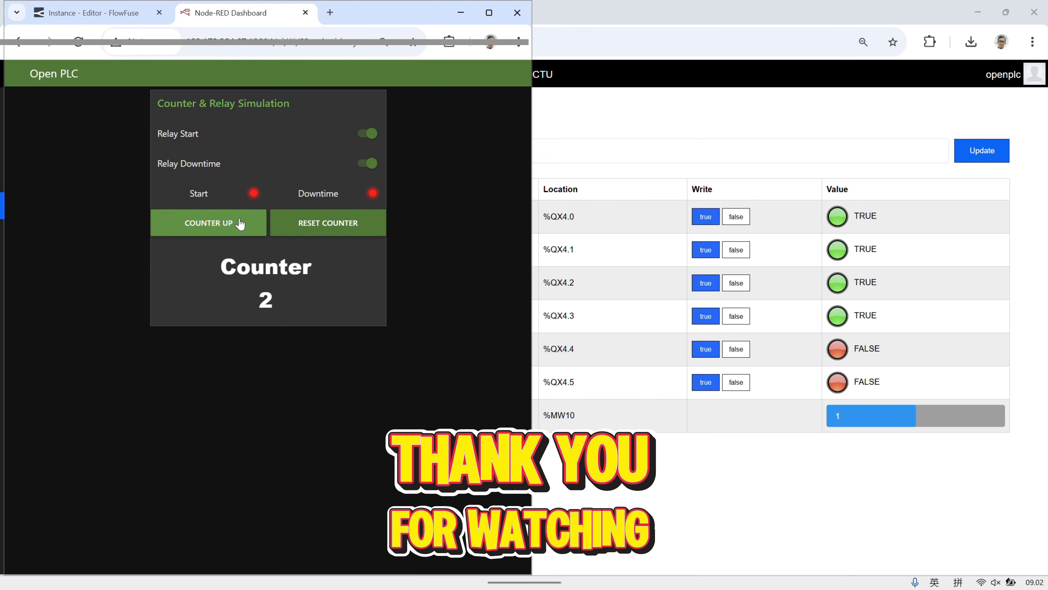
click(240, 224)
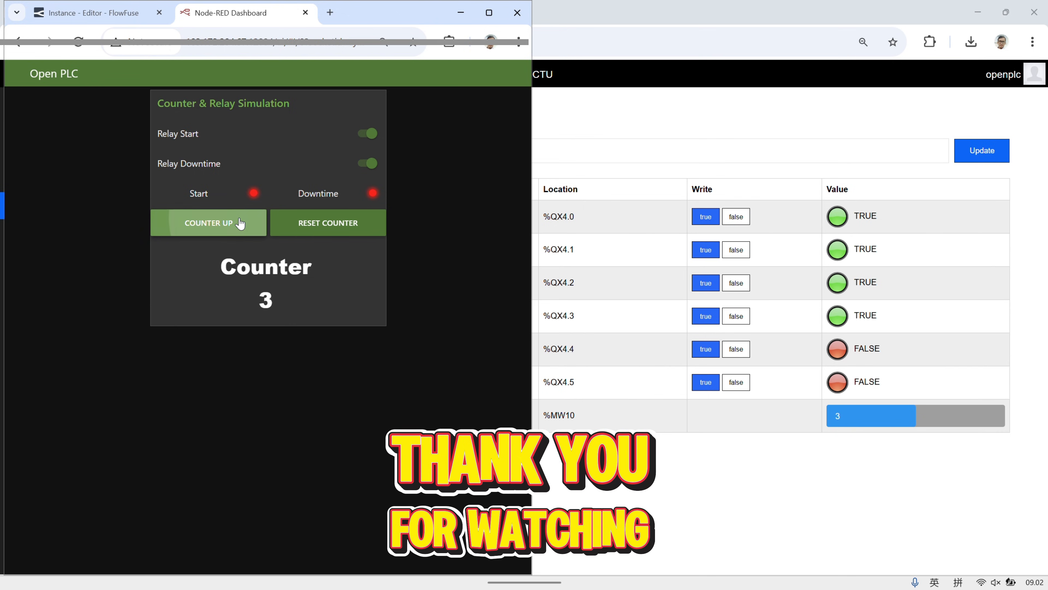
click(369, 163)
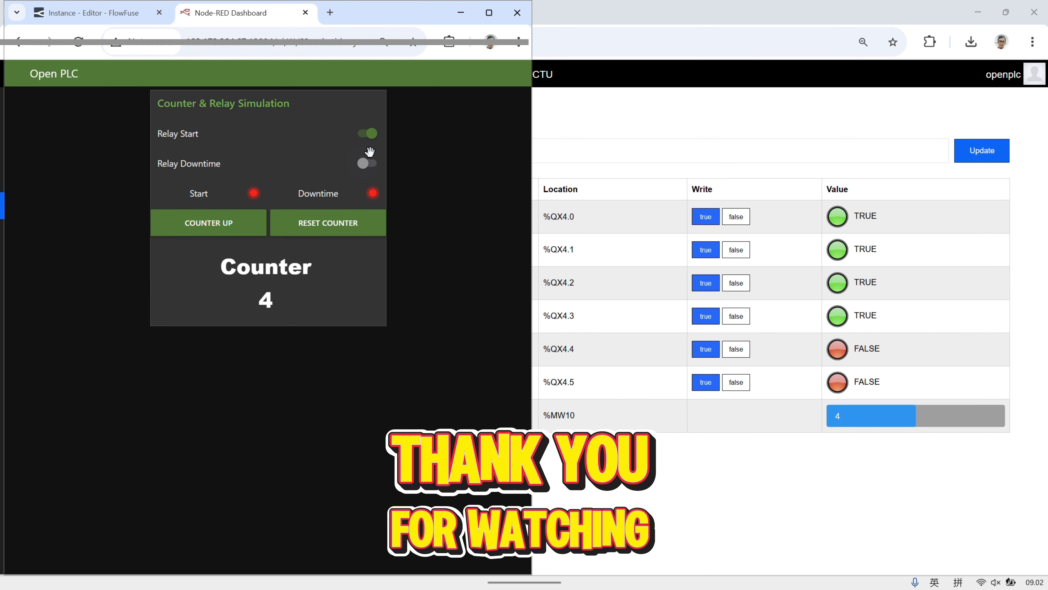